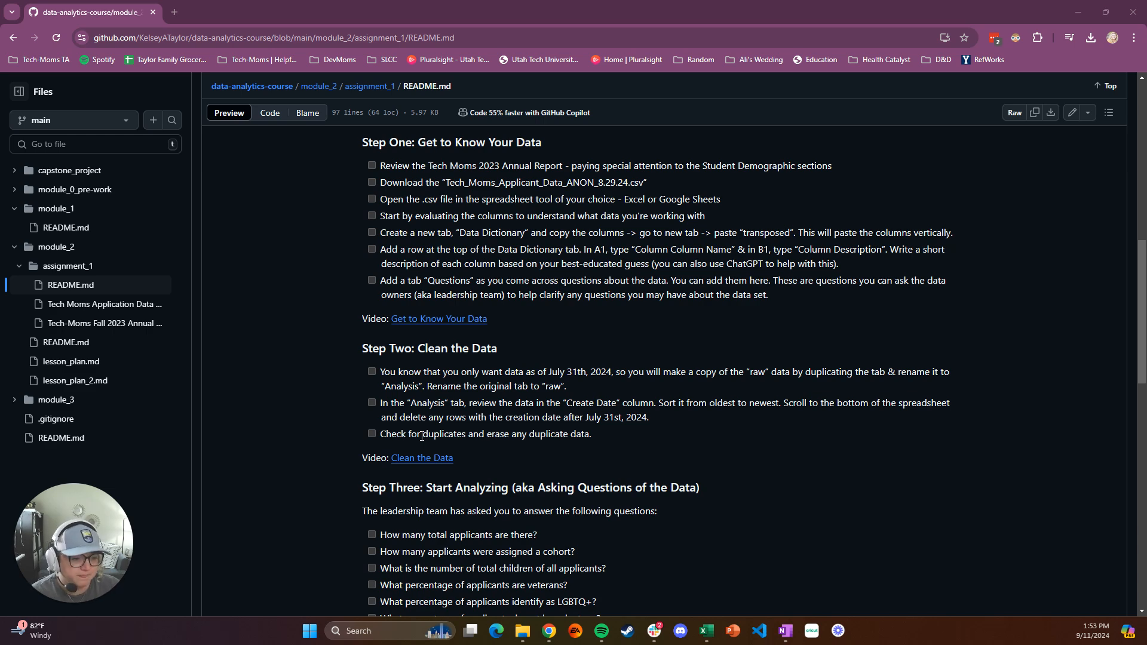
Switch to the Excel workbook Tech Moms Application Data ANON 8.29.2024-4 and open its applicant data sheet
{"action": "mouse_move", "coordinate": [711, 637]}
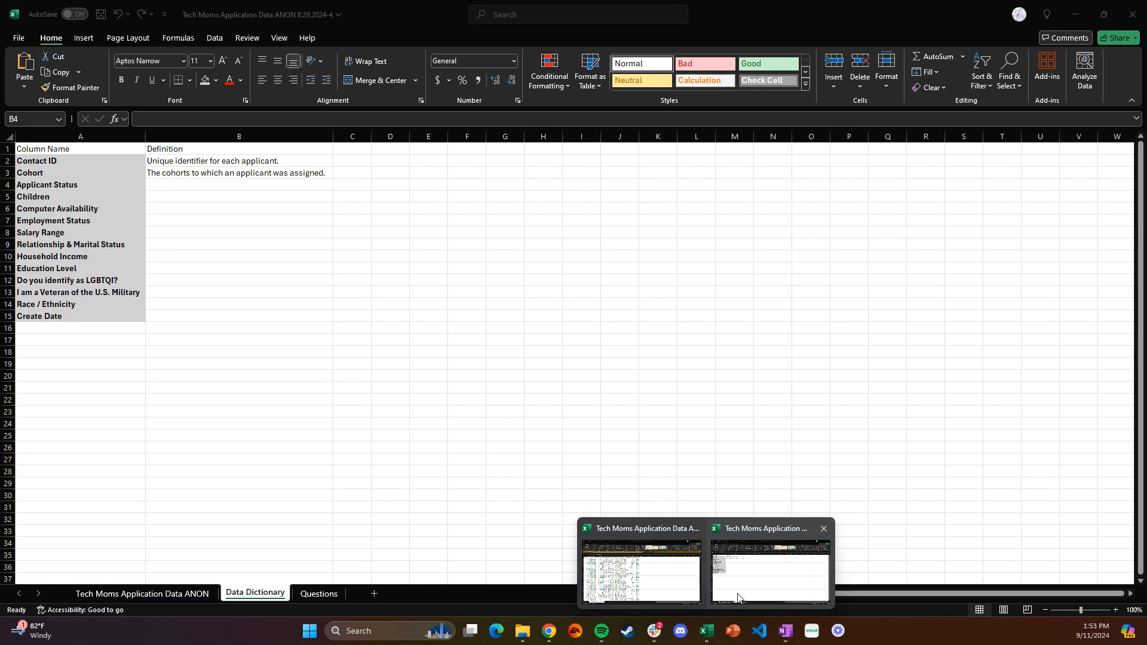
{"action": "left_click", "coordinate": [737, 593]}
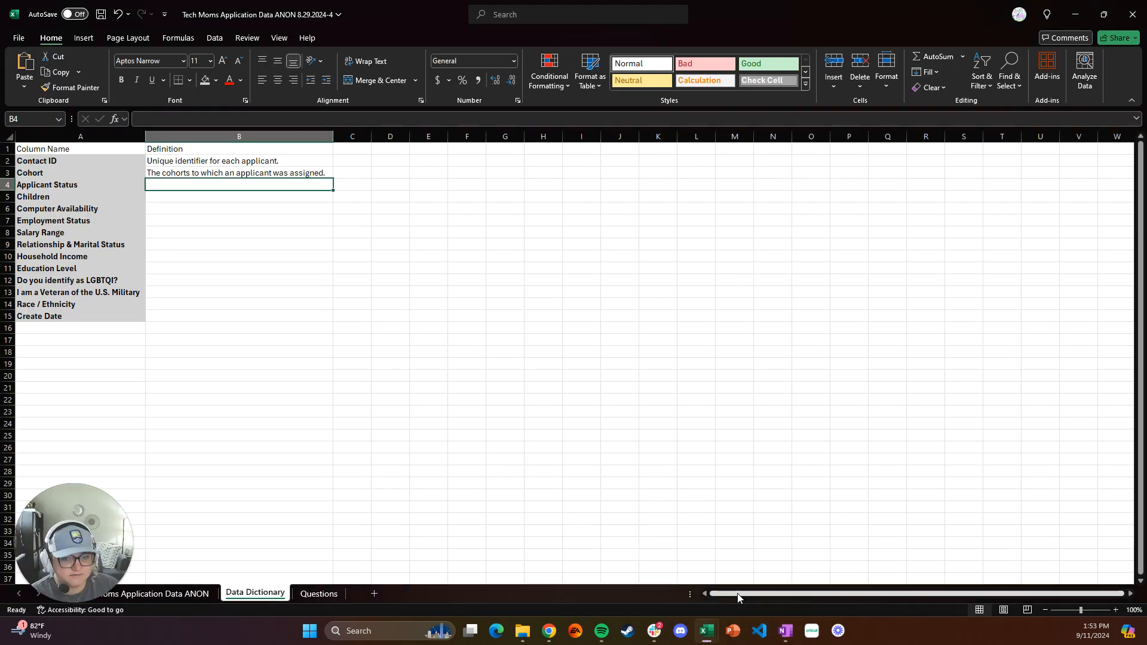
{"action": "left_click_drag", "start_coordinate": [96, 515], "coordinate": [95, 488]}
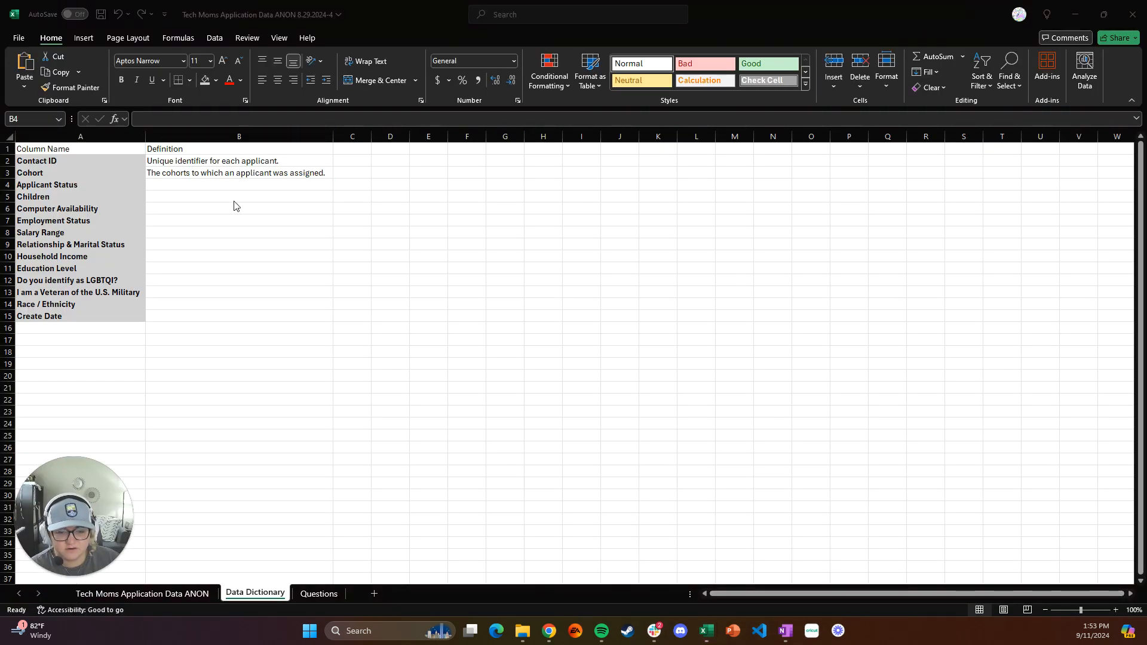
{"action": "left_click", "coordinate": [168, 595]}
{"action": "left_click", "coordinate": [168, 595]}
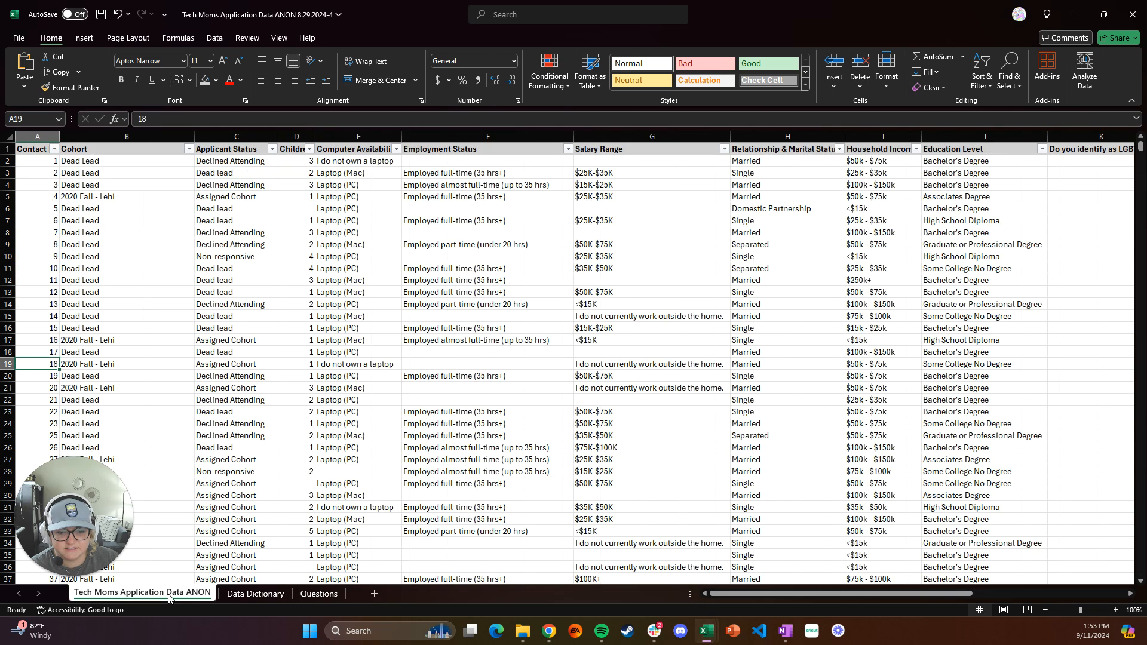
{"action": "left_click", "coordinate": [41, 331]}
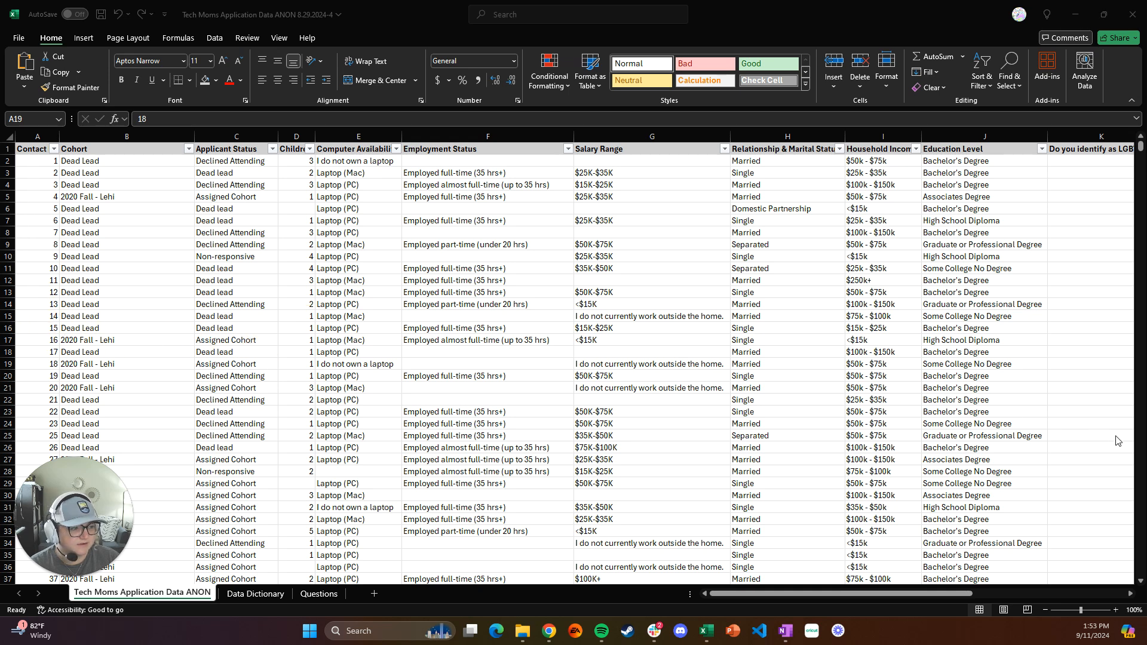
{"action": "left_click", "coordinate": [183, 597]}
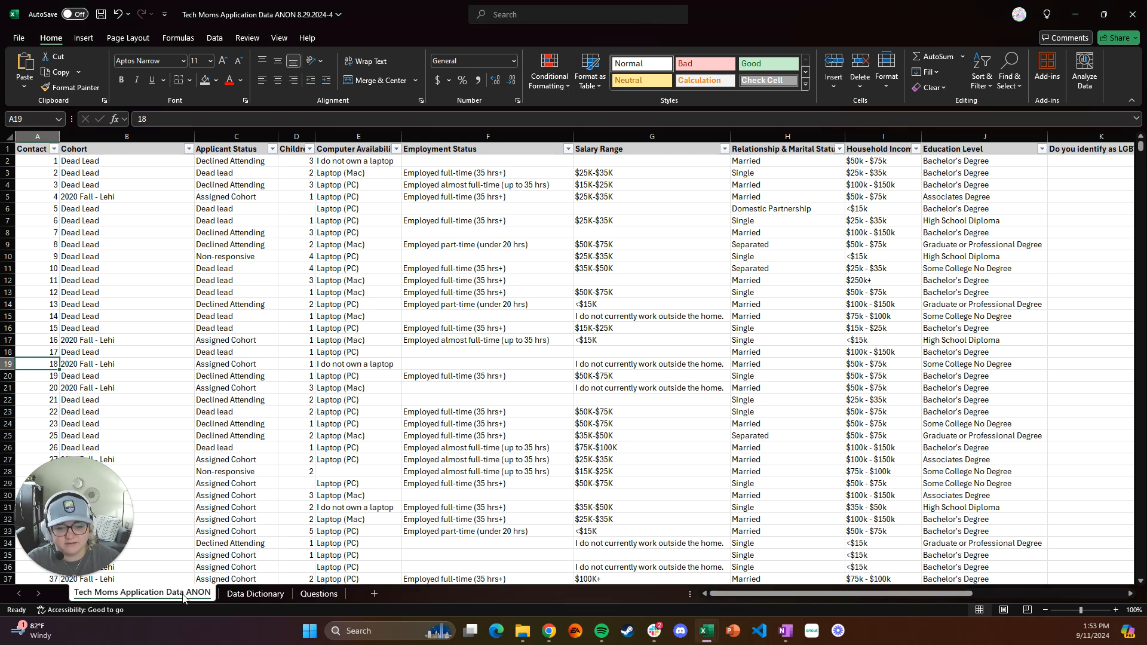
Create a copy of the Tech Moms Application Data ANON sheet in the same workbook, placed before the Data Dictionary sheet
{"action": "right_click", "coordinate": [175, 595]}
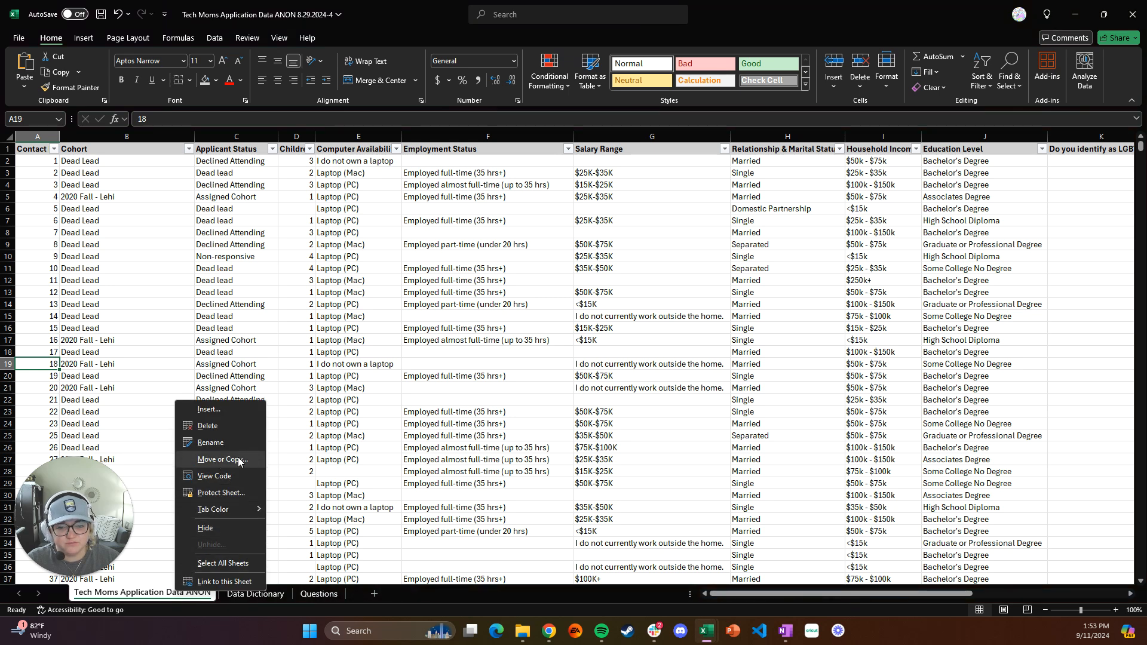
{"action": "left_click", "coordinate": [200, 461]}
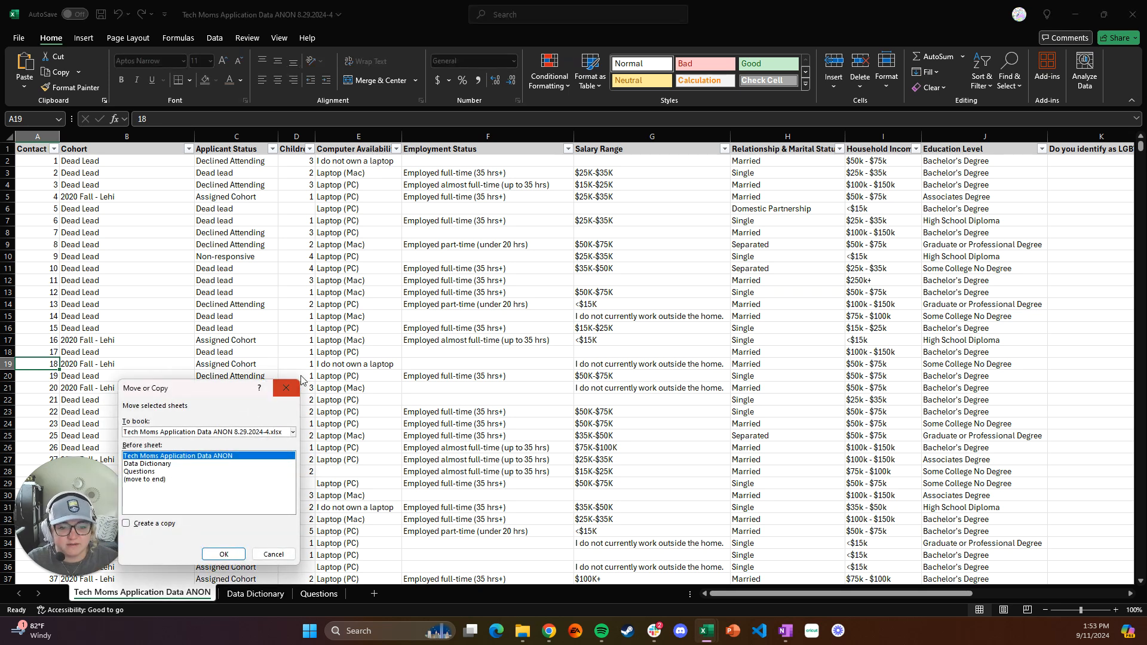
{"action": "left_click_drag", "start_coordinate": [215, 391], "coordinate": [299, 335]}
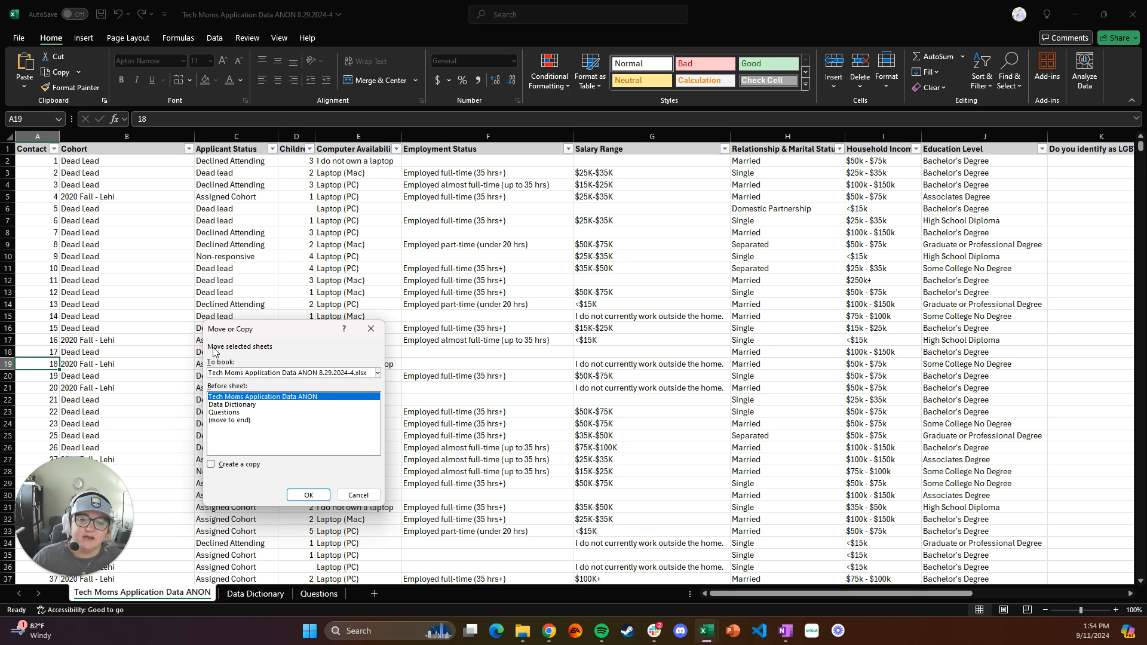
{"action": "left_click", "coordinate": [378, 373]}
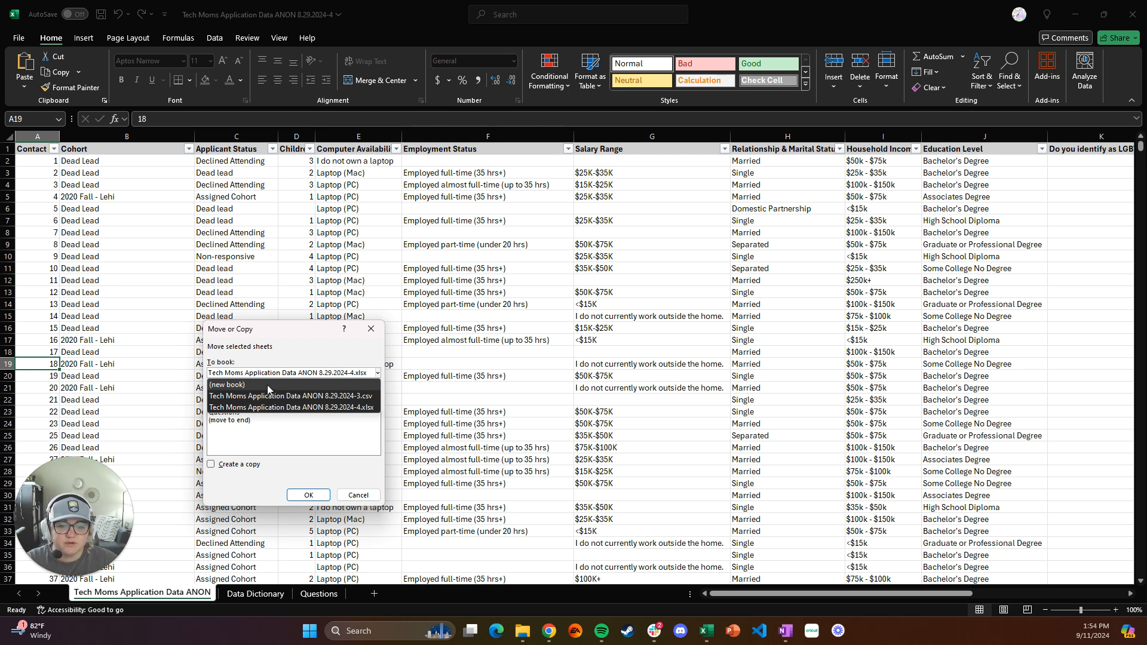
{"action": "left_click", "coordinate": [350, 456]}
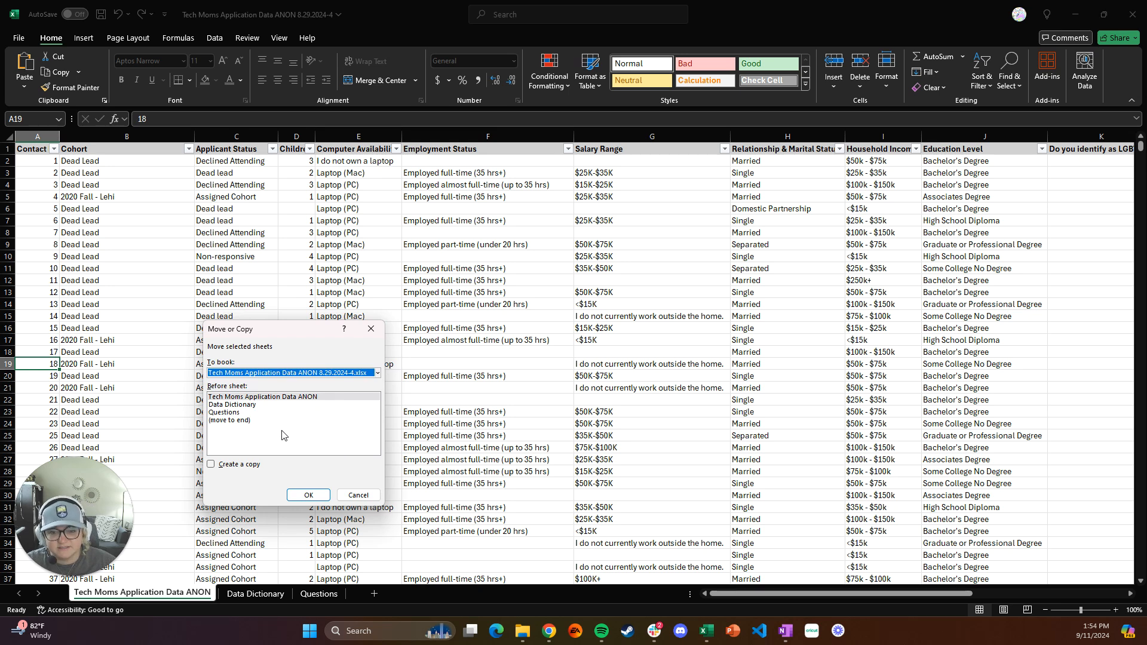
{"action": "left_click", "coordinate": [211, 467]}
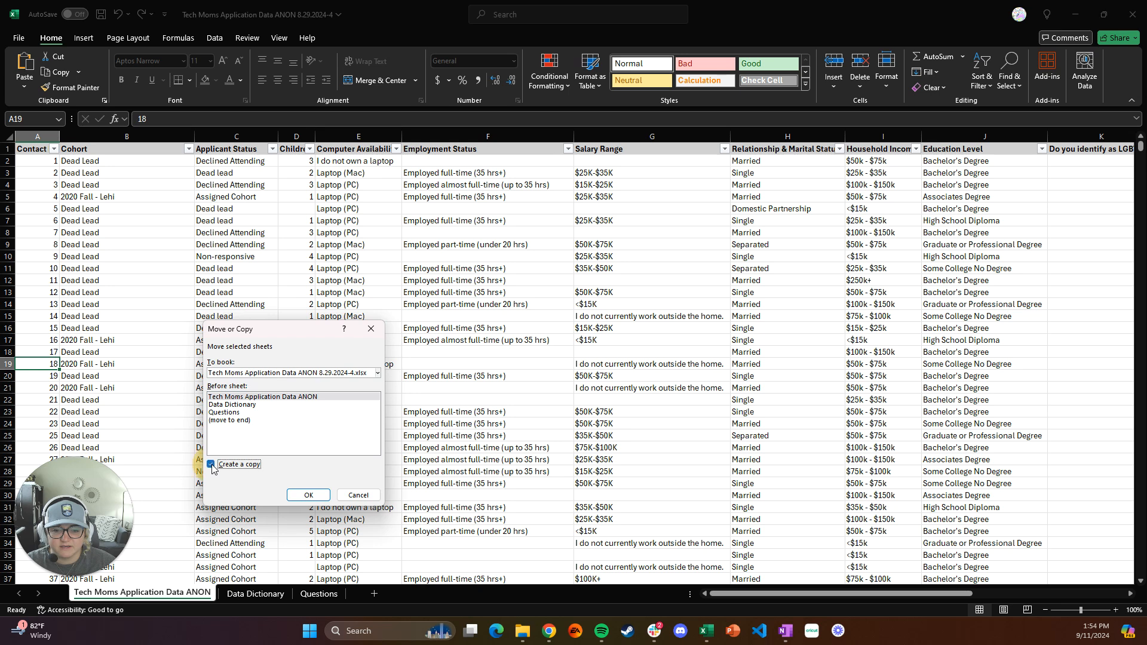
{"action": "left_click", "coordinate": [269, 406]}
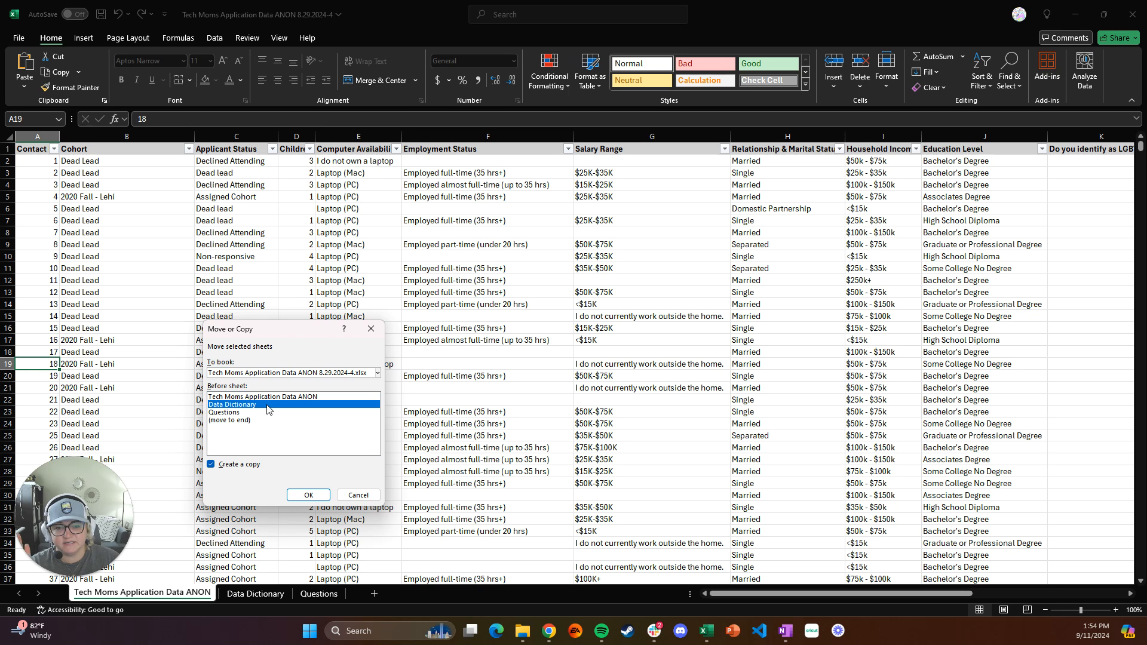
{"action": "left_click", "coordinate": [308, 495]}
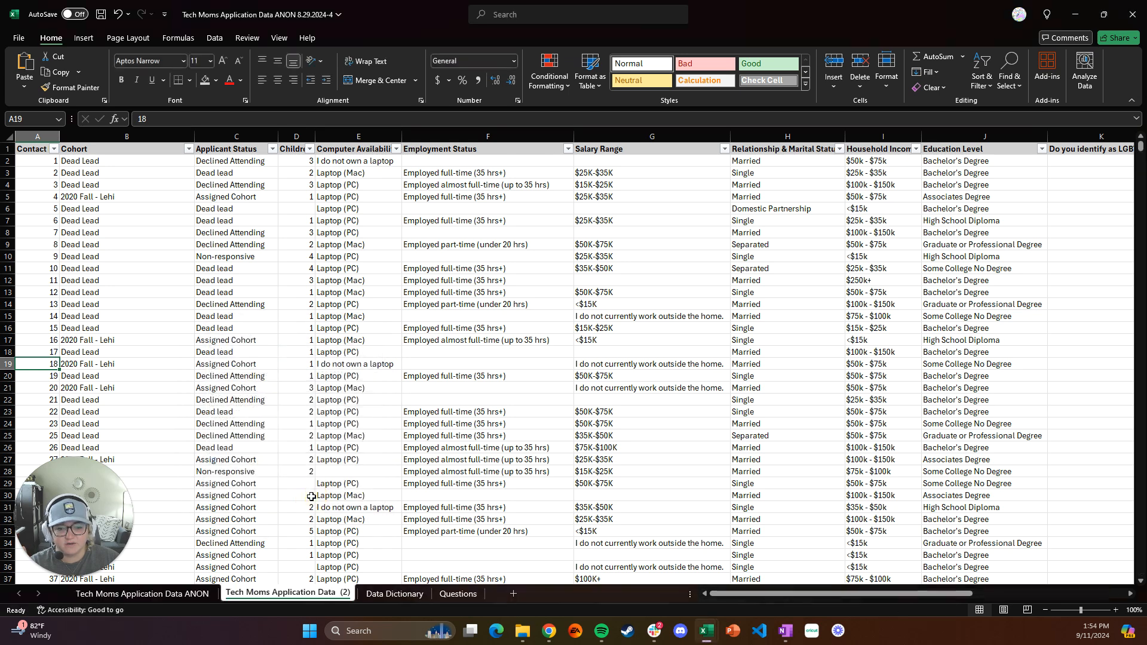
Try naming the copied data sheet "TM Applicant ANALYSIS"
{"action": "right_click", "coordinate": [320, 598]}
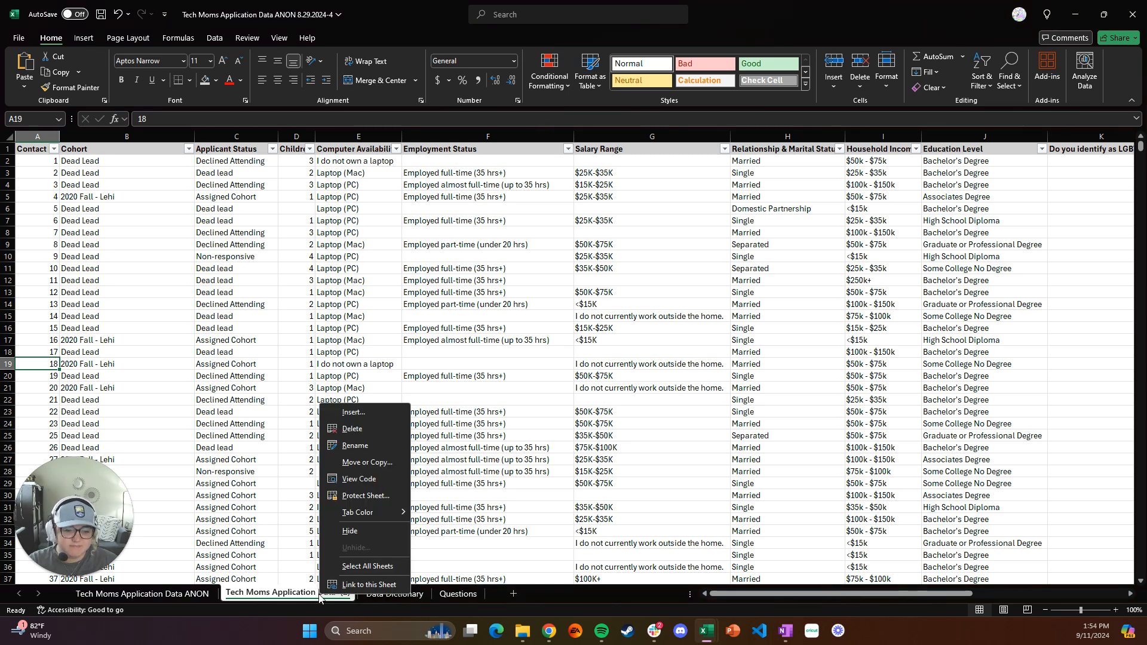
{"action": "left_click", "coordinate": [359, 447]}
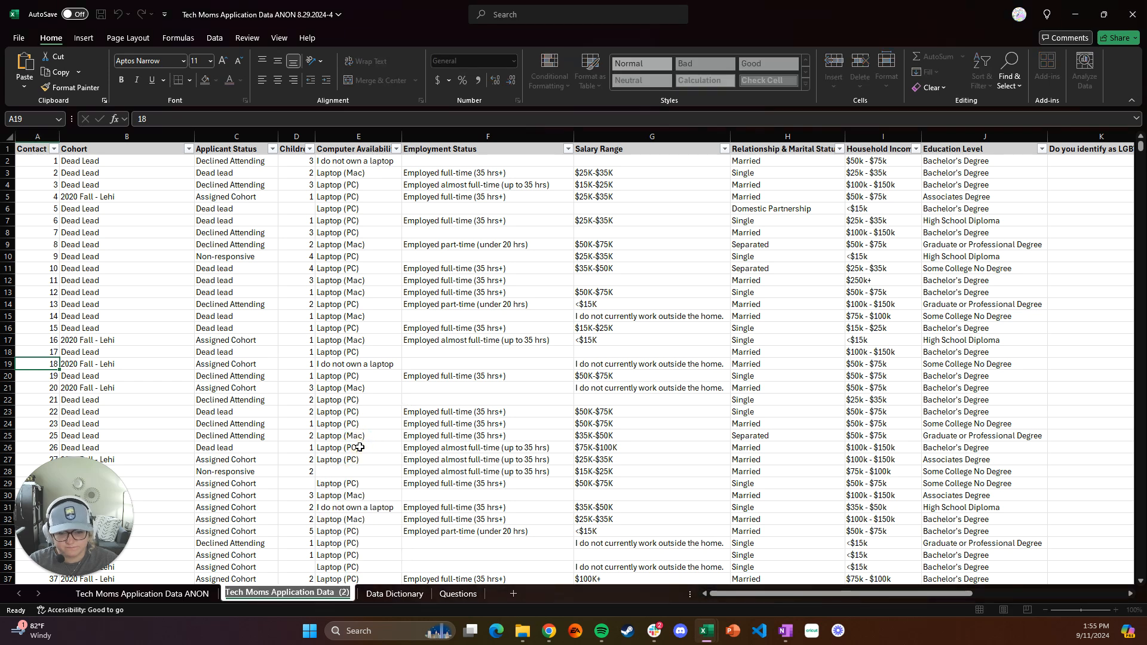
{"action": "key", "text": "End"}
{"action": "key", "text": "BackSpace"}
{"action": "key", "text": "BackSpace"}
{"action": "key", "text": "BackSpace"}
{"action": "key", "text": "BackSpace"}
{"action": "key", "text": "BackSpace"}
{"action": "key", "text": "Return"}
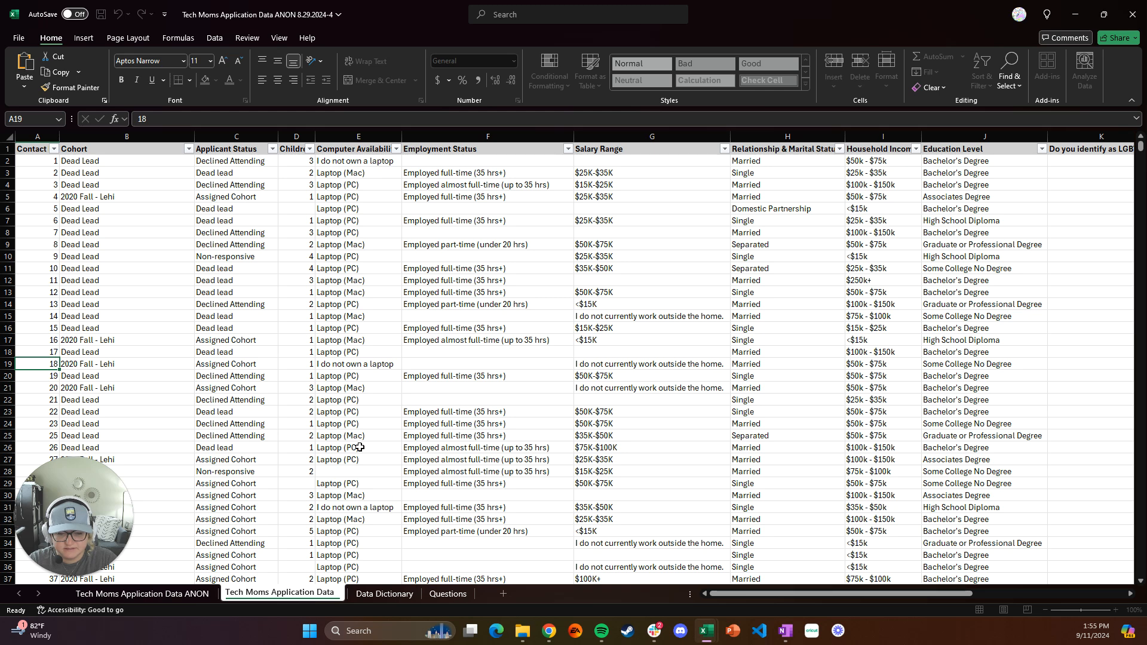
{"action": "key", "text": "BackSpace"}
{"action": "key", "text": "BackSpace"}
{"action": "key", "text": "BackSpace"}
{"action": "key", "text": "BackSpace"}
{"action": "key", "text": "BackSpace"}
{"action": "key", "text": "BackSpace"}
{"action": "key", "text": "BackSpace"}
{"action": "key", "text": "BackSpace"}
{"action": "key", "text": "BackSpace"}
{"action": "key", "text": "BackSpace"}
{"action": "key", "text": "BackSpace"}
{"action": "key", "text": "BackSpace"}
{"action": "key", "text": "BackSpace"}
{"action": "key", "text": "BackSpace"}
{"action": "key", "text": "BackSpace"}
{"action": "key", "text": "BackSpace"}
{"action": "key", "text": "BackSpace"}
{"action": "key", "text": "BackSpace"}
{"action": "key", "text": "BackSpace"}
{"action": "key", "text": "BackSpace"}
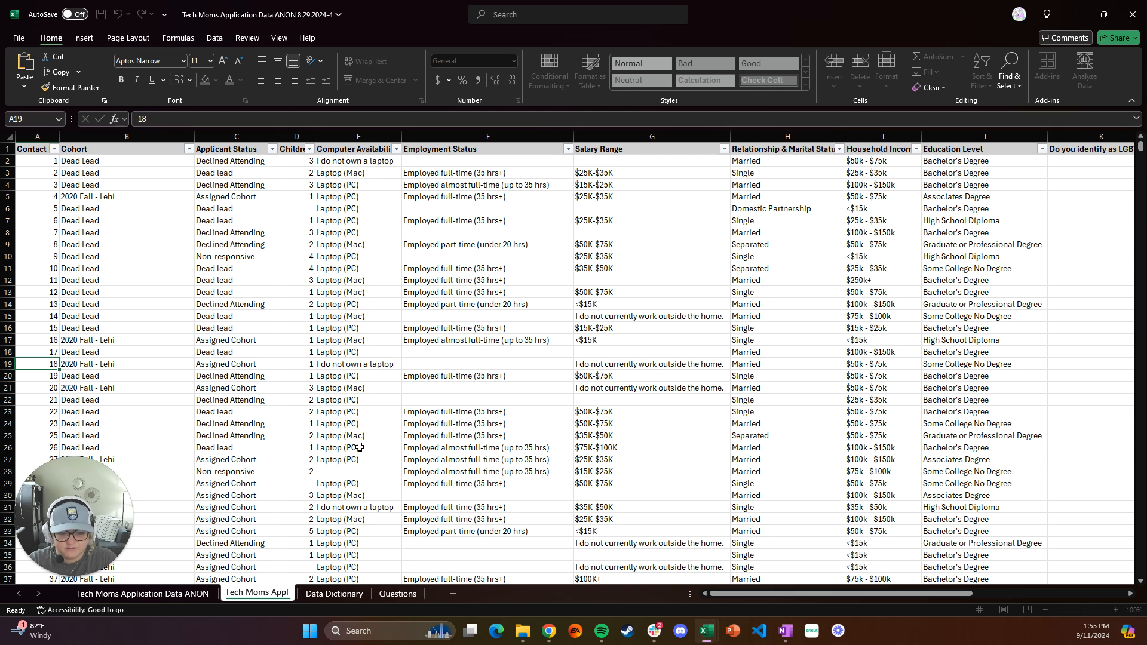
{"action": "type", "text": "M"}
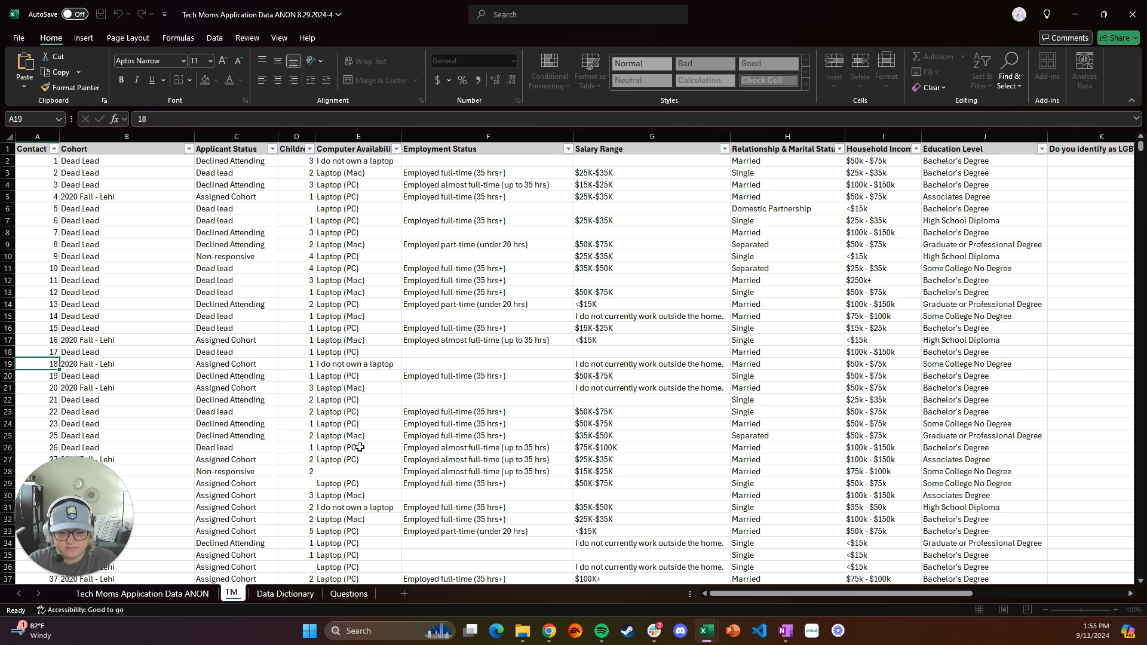
{"action": "type", "text": " Application"}
{"action": "key", "text": "BackSpace"}
{"action": "key", "text": "BackSpace"}
{"action": "key", "text": "BackSpace"}
{"action": "type", "text": "nt ANALYSIS"}
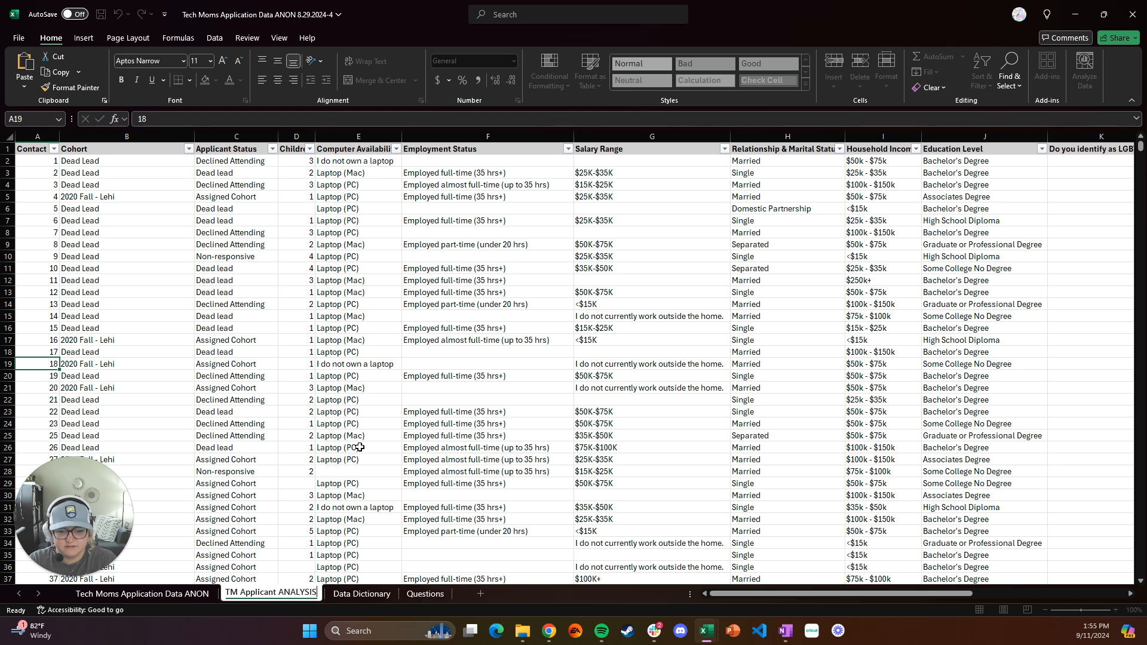
Check the required sheet name in the assignment README in Chrome and rename the copied sheet in Excel as "Analysis"
{"action": "key", "text": "BackSpace"}
{"action": "key", "text": "BackSpace"}
{"action": "key", "text": "BackSpace"}
{"action": "key", "text": "BackSpace"}
{"action": "key", "text": "BackSpace"}
{"action": "key", "text": "BackSpace"}
{"action": "key", "text": "BackSpace"}
{"action": "key", "text": "BackSpace"}
{"action": "key", "text": "BackSpace"}
{"action": "key", "text": "BackSpace"}
{"action": "key", "text": "BackSpace"}
{"action": "key", "text": "BackSpace"}
{"action": "key", "text": "BackSpace"}
{"action": "key", "text": "BackSpace"}
{"action": "key", "text": "BackSpace"}
{"action": "key", "text": "BackSpace"}
{"action": "key", "text": "BackSpace"}
{"action": "key", "text": "BackSpace"}
{"action": "key", "text": "BackSpace"}
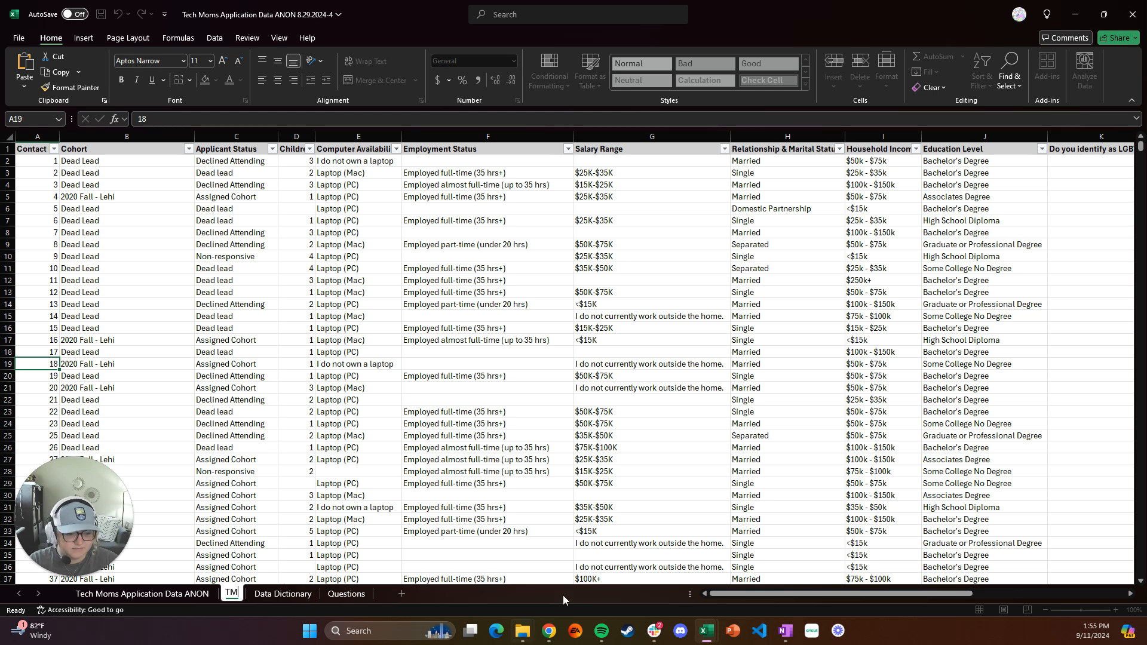
{"action": "mouse_move", "coordinate": [549, 631]}
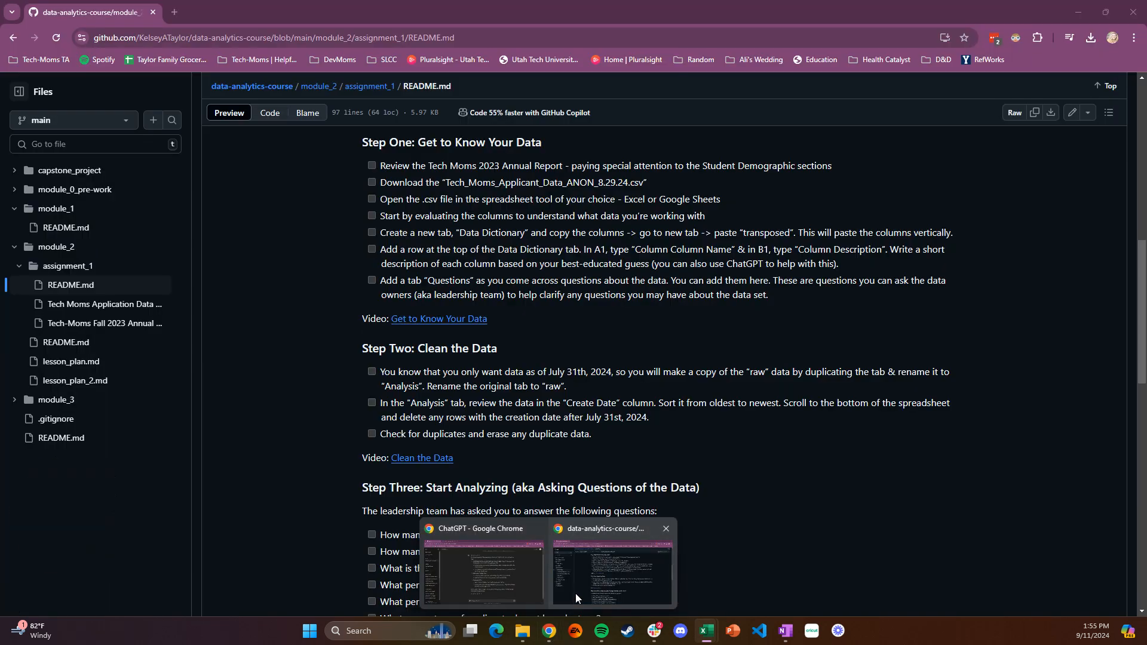
{"action": "left_click", "coordinate": [575, 593]}
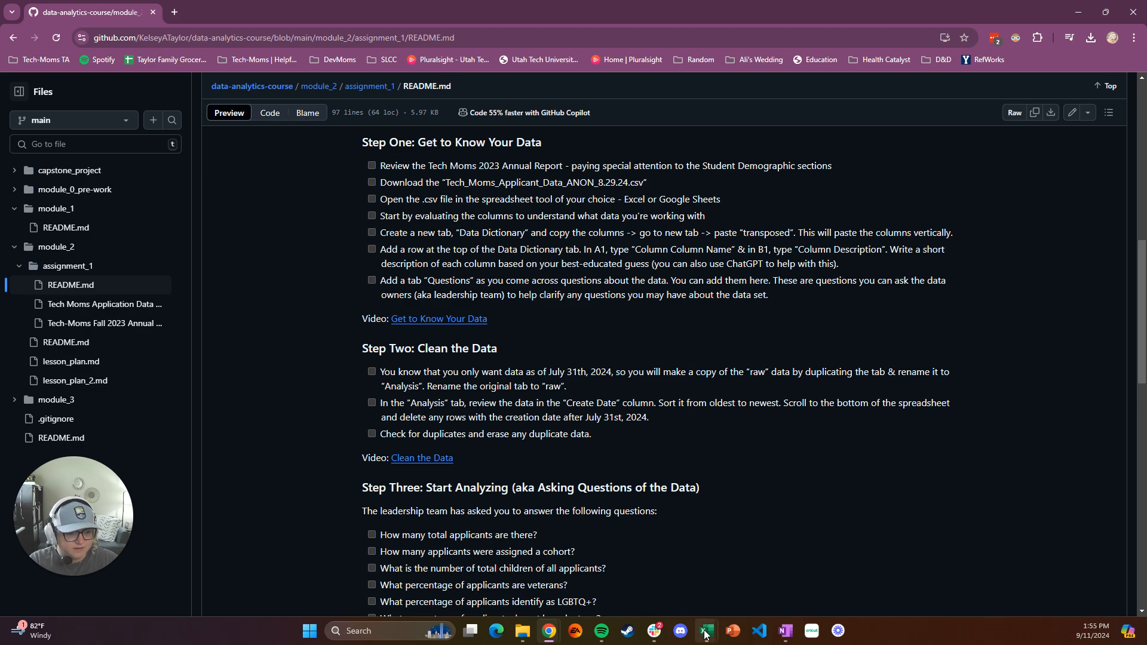
{"action": "mouse_move", "coordinate": [707, 629]}
{"action": "left_click", "coordinate": [745, 588]}
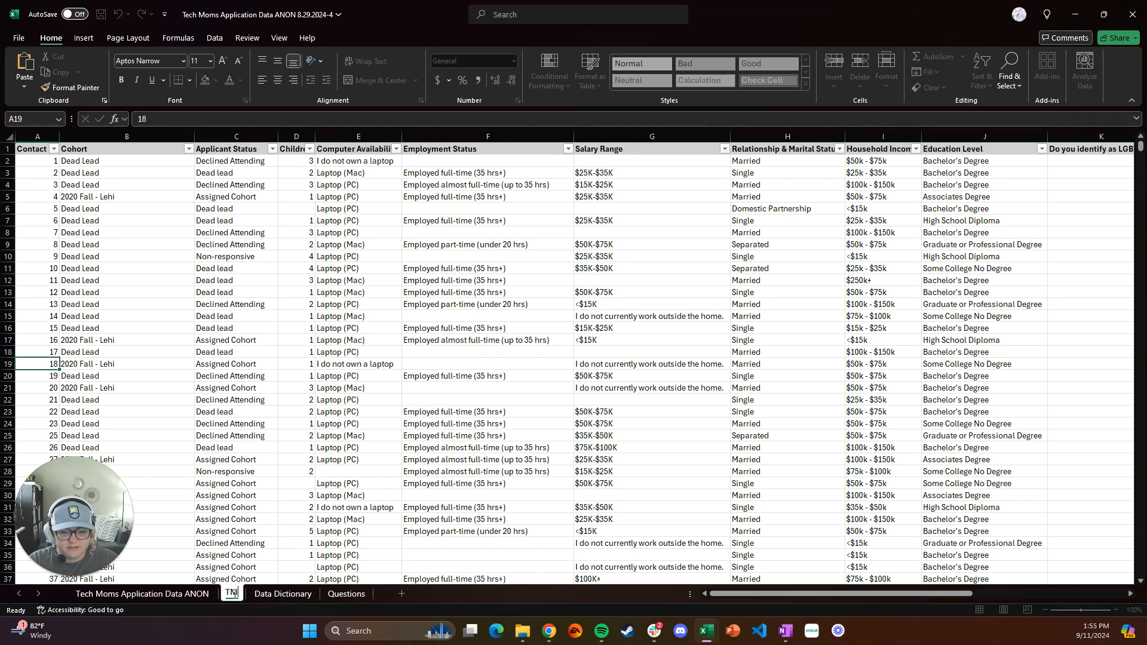
{"action": "type", "text": "Analysis"}
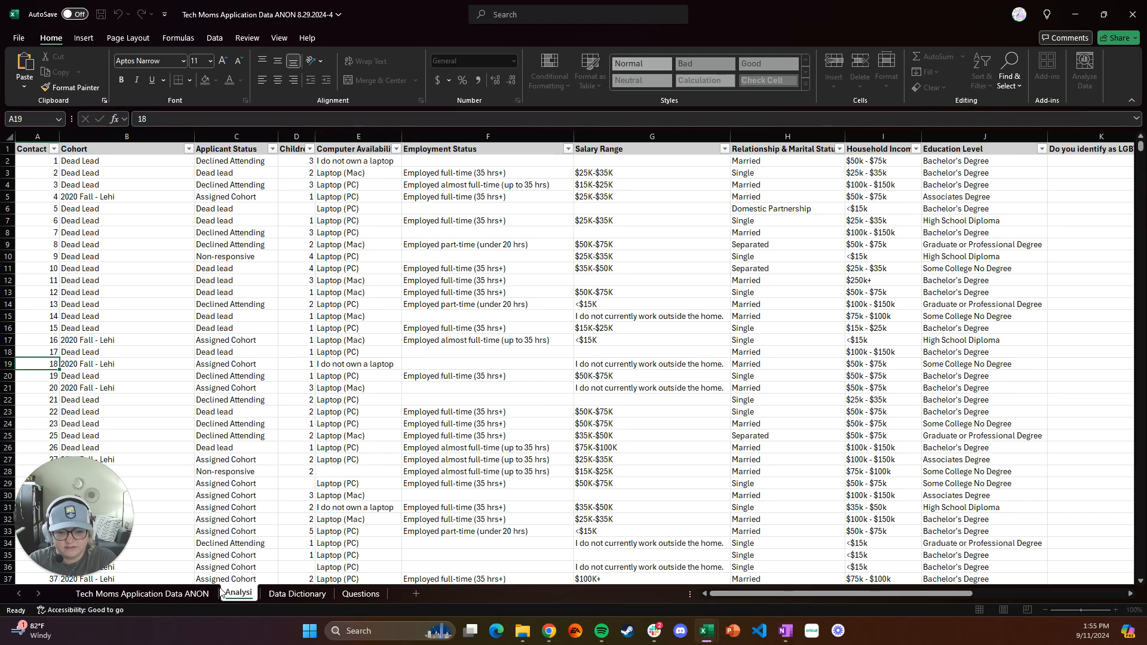
{"action": "key", "text": "Return"}
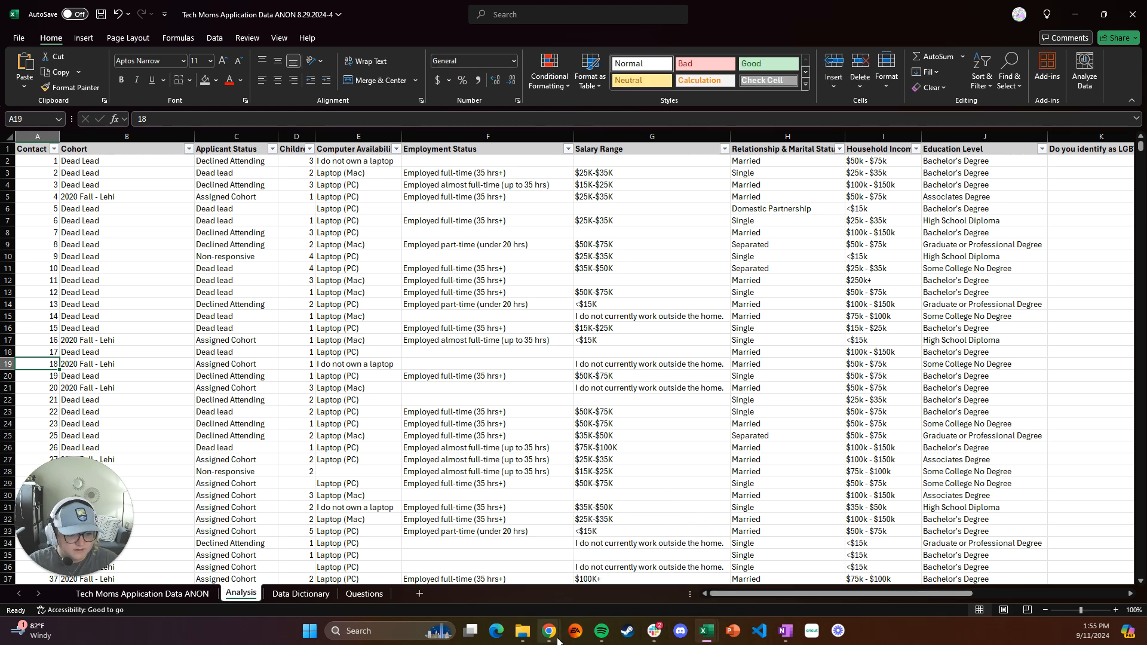
Following the README in Chrome, rename the original sheet in Excel as "Tech Moms Application Data RAW" and switch to the Analysis sheet
{"action": "mouse_move", "coordinate": [549, 631]}
{"action": "left_click", "coordinate": [633, 584]}
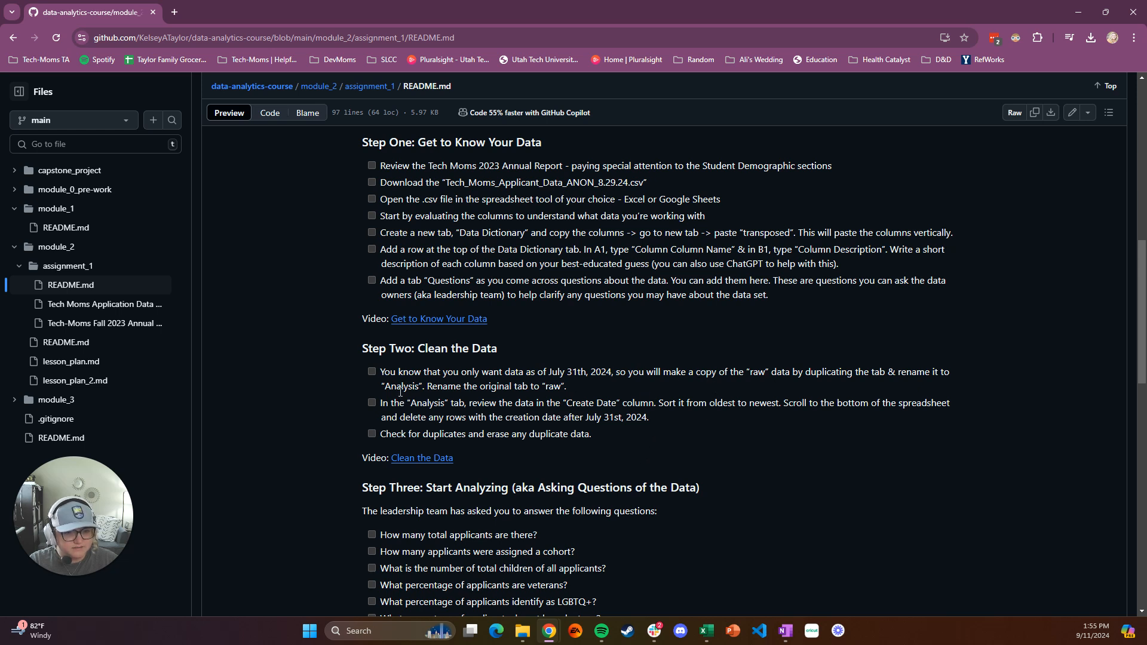
{"action": "mouse_move", "coordinate": [707, 631]}
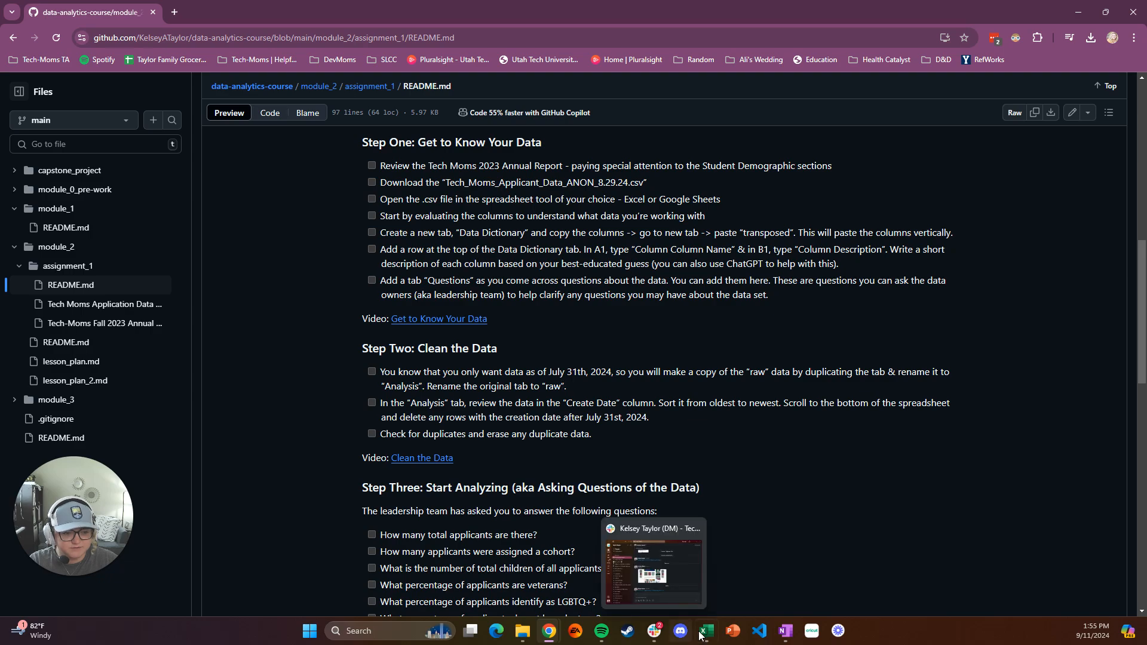
{"action": "left_click", "coordinate": [771, 562]}
{"action": "right_click", "coordinate": [147, 594]}
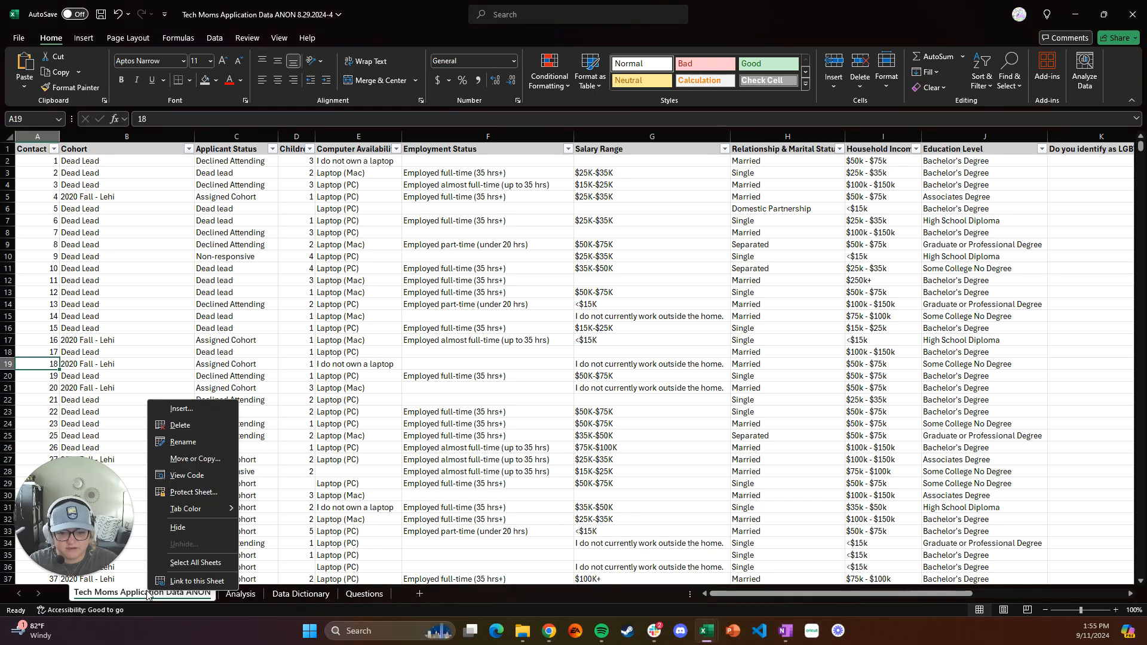
{"action": "left_click", "coordinate": [183, 440]}
{"action": "key", "text": "Escape"}
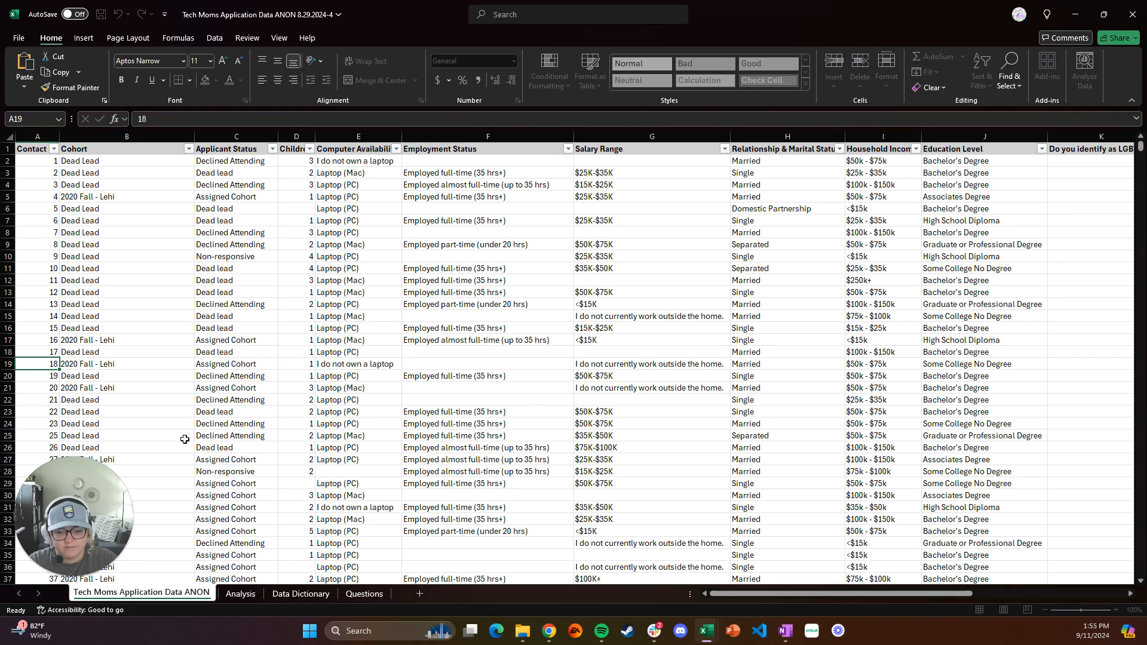
{"action": "key", "text": "BackSpace"}
{"action": "key", "text": "BackSpace"}
{"action": "key", "text": "BackSpace"}
{"action": "key", "text": "BackSpace"}
{"action": "type", "text": "- "}
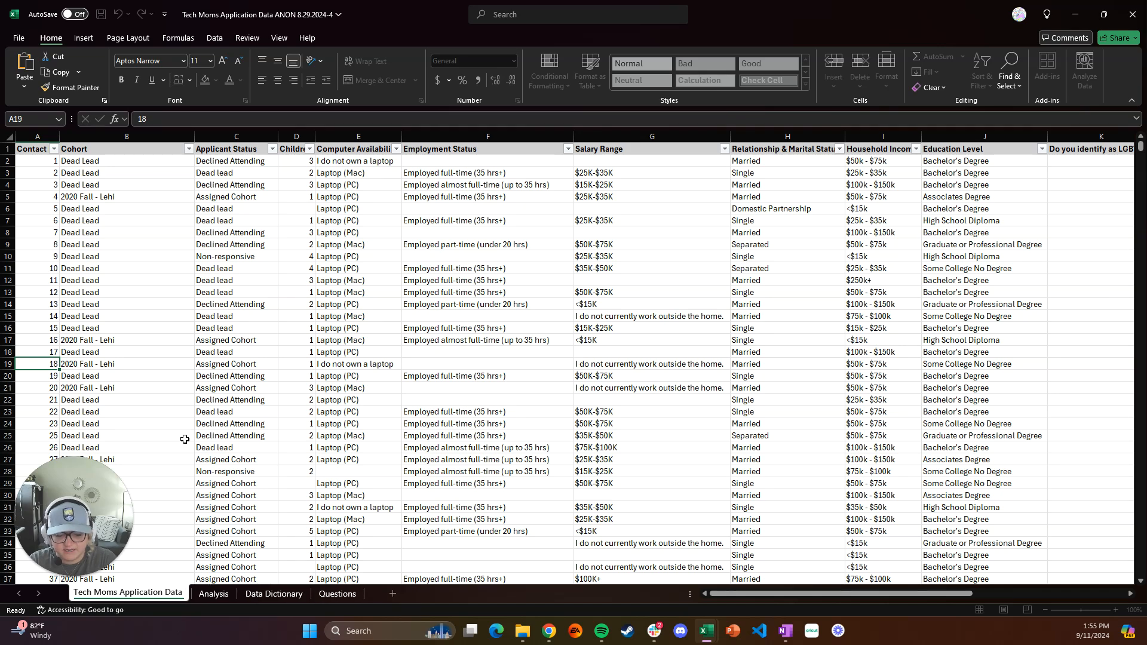
{"action": "type", "text": "RA"}
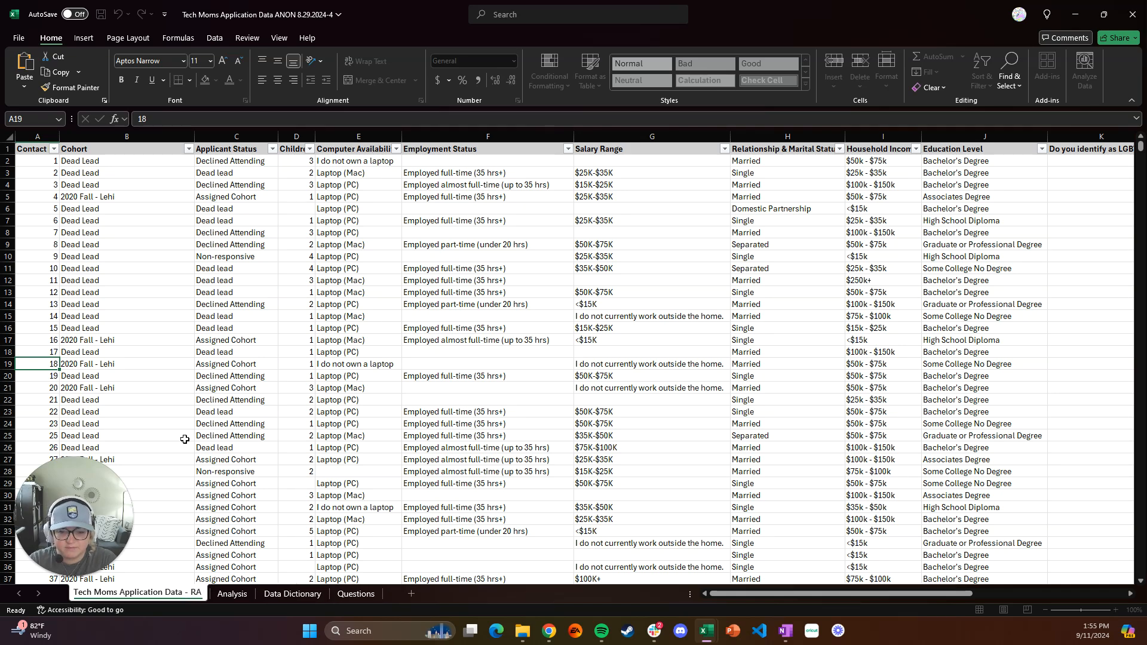
{"action": "key", "text": "BackSpace"}
{"action": "key", "text": "BackSpace"}
{"action": "key", "text": "BackSpace"}
{"action": "key", "text": "BackSpace"}
{"action": "type", "text": "RAW"}
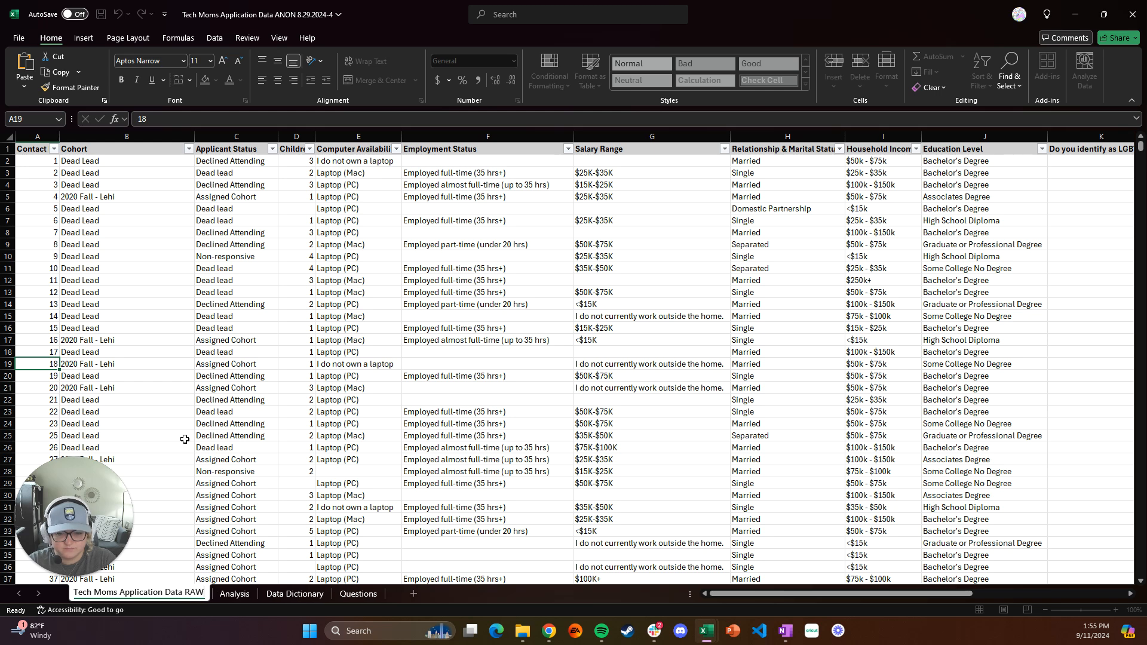
{"action": "key", "text": "Return"}
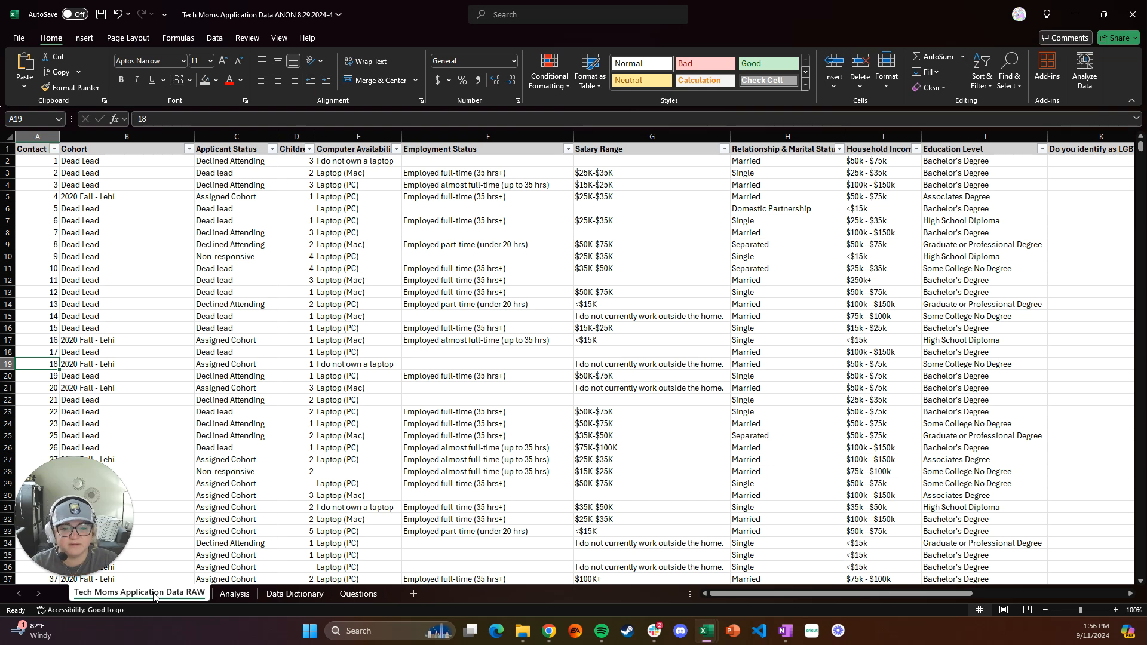
{"action": "left_click", "coordinate": [230, 594]}
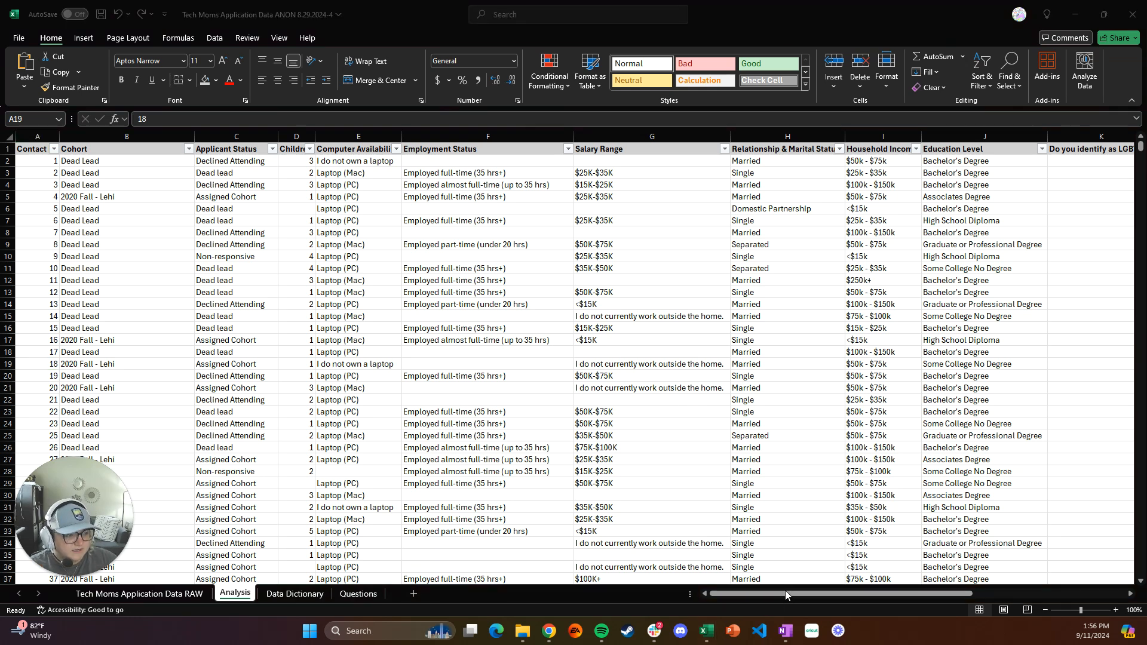
Sort the Analysis sheet by the Create Date column from oldest to newest
{"action": "left_click", "coordinate": [835, 594]}
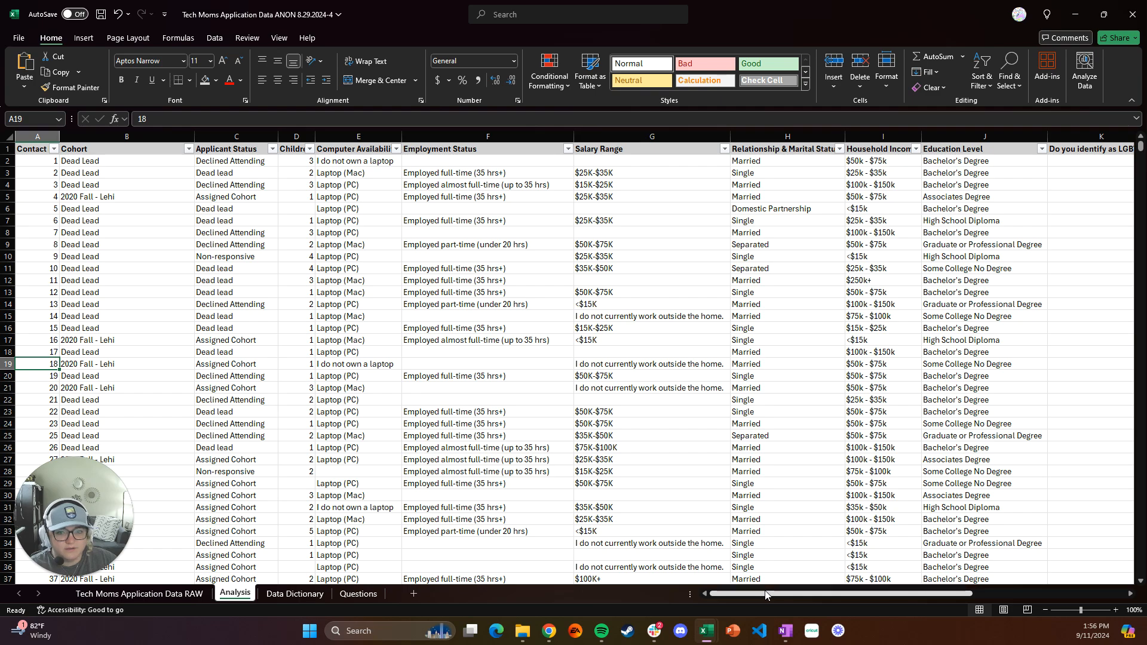
{"action": "left_click_drag", "start_coordinate": [729, 593], "coordinate": [907, 589]}
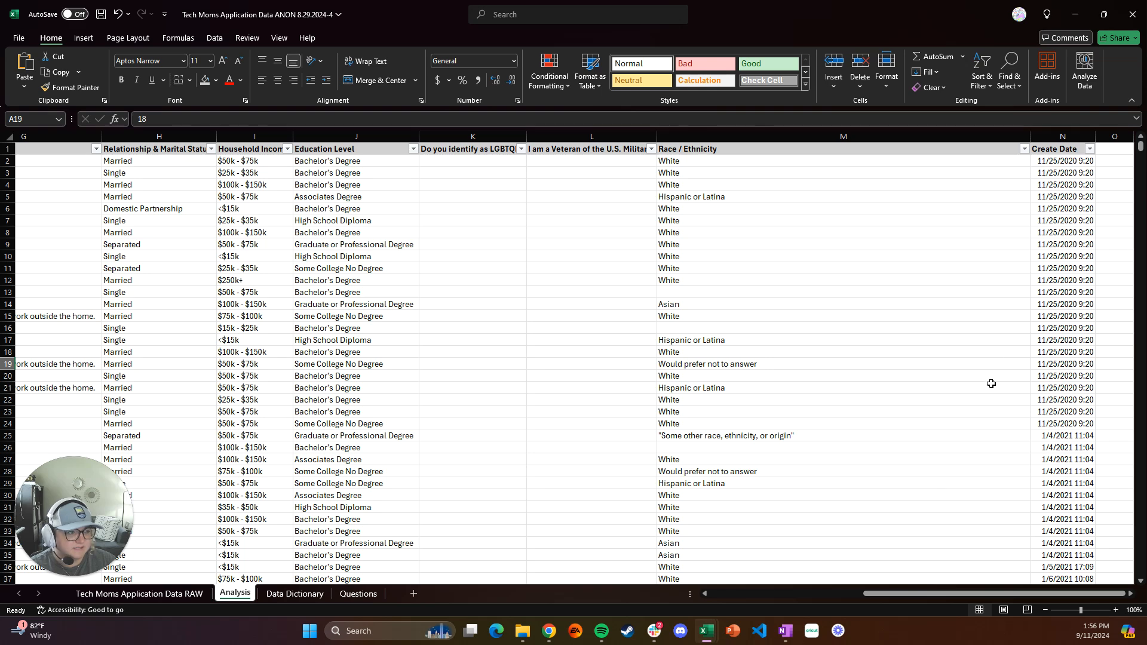
{"action": "left_click", "coordinate": [1053, 150]}
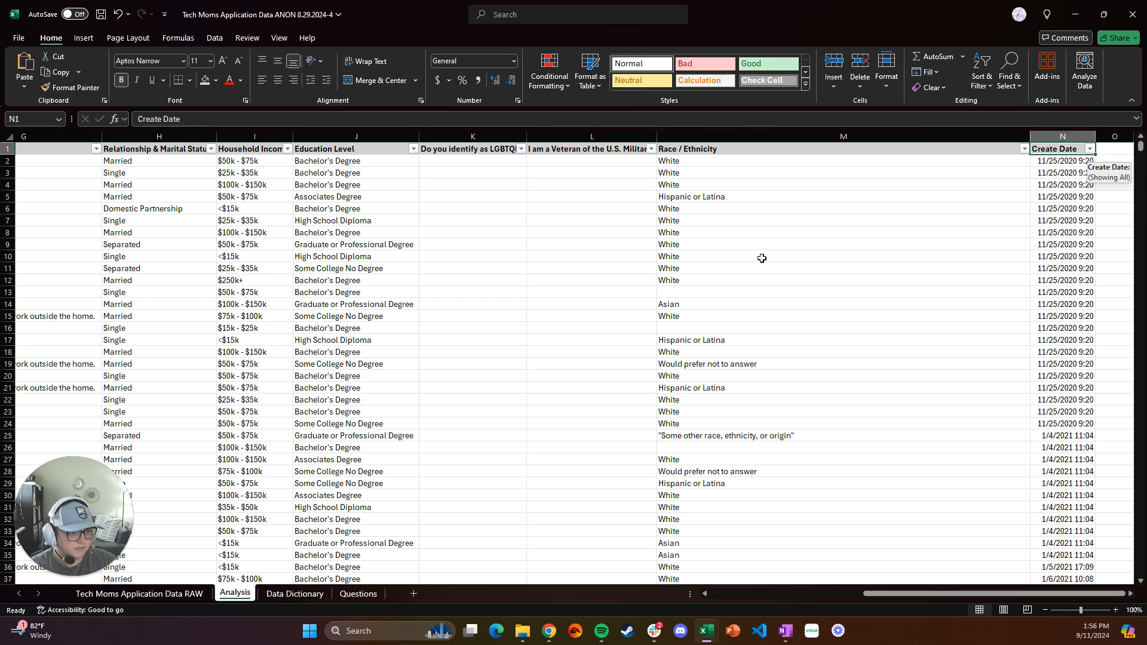
{"action": "left_click", "coordinate": [1090, 150]}
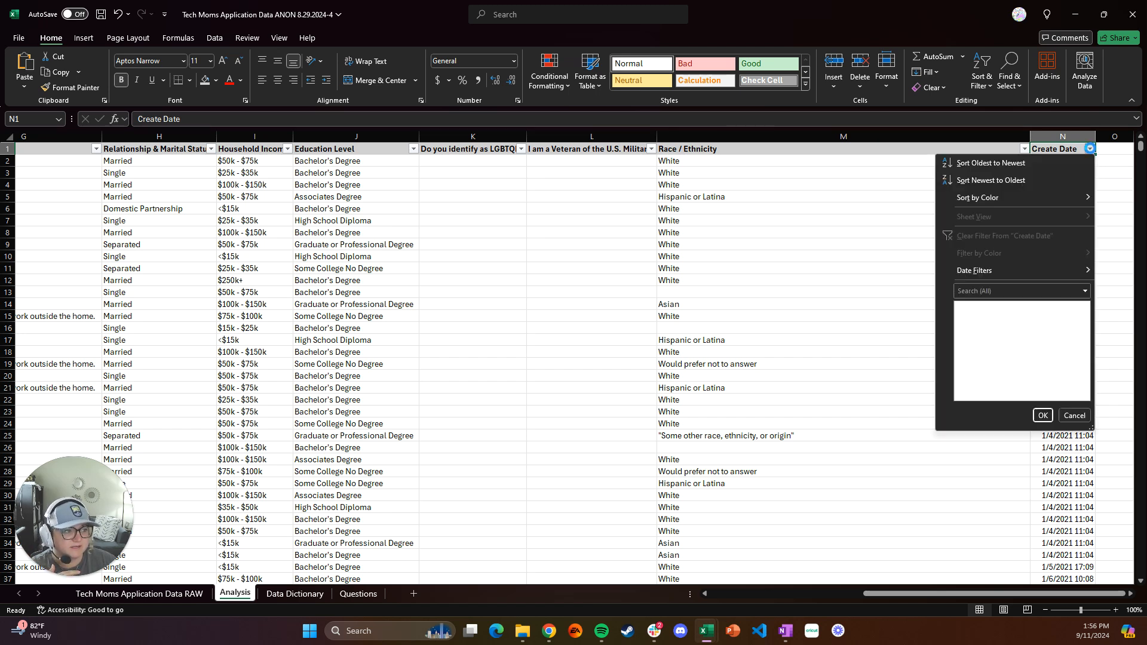
{"action": "left_click", "coordinate": [990, 163]}
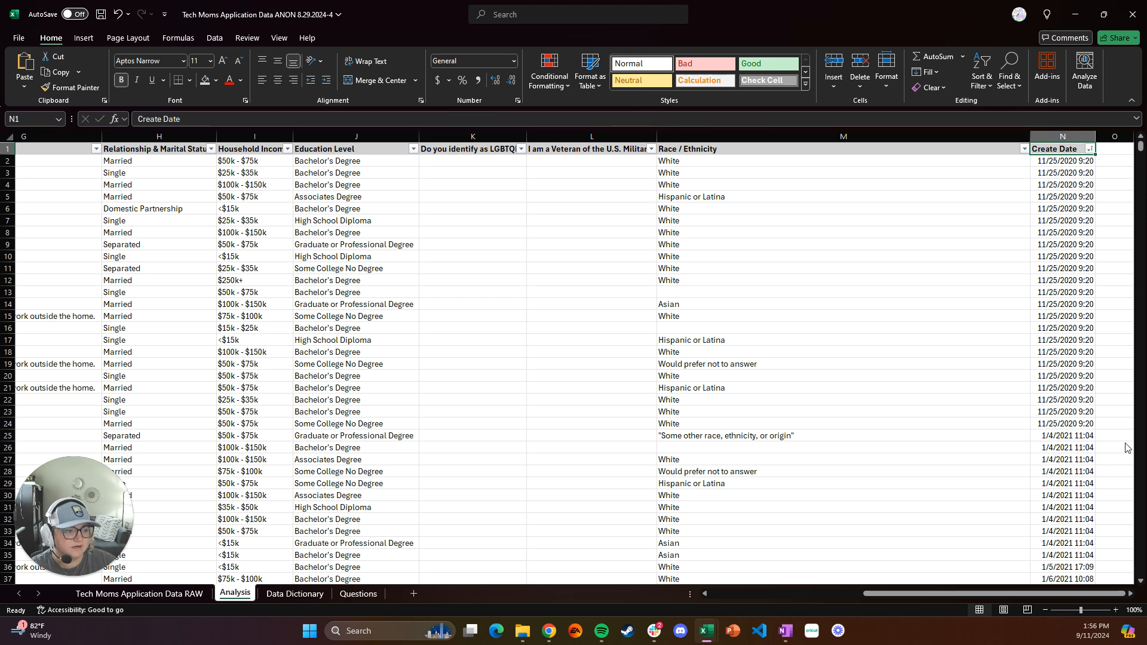
{"action": "left_click", "coordinate": [1105, 485]}
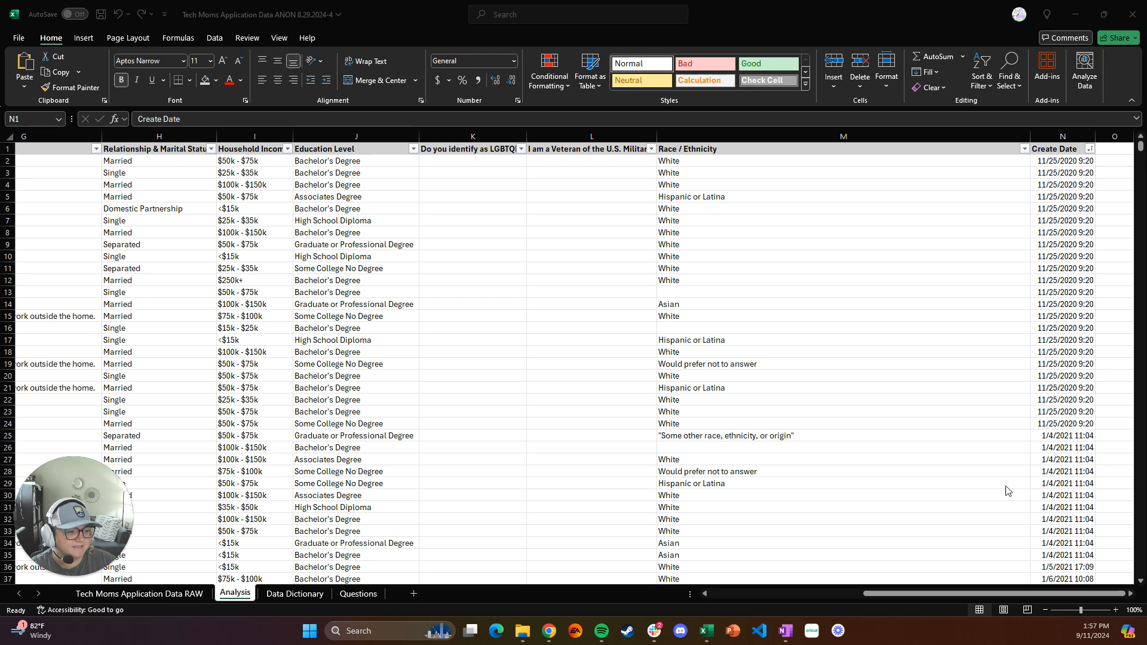
{"action": "left_click", "coordinate": [1141, 149]}
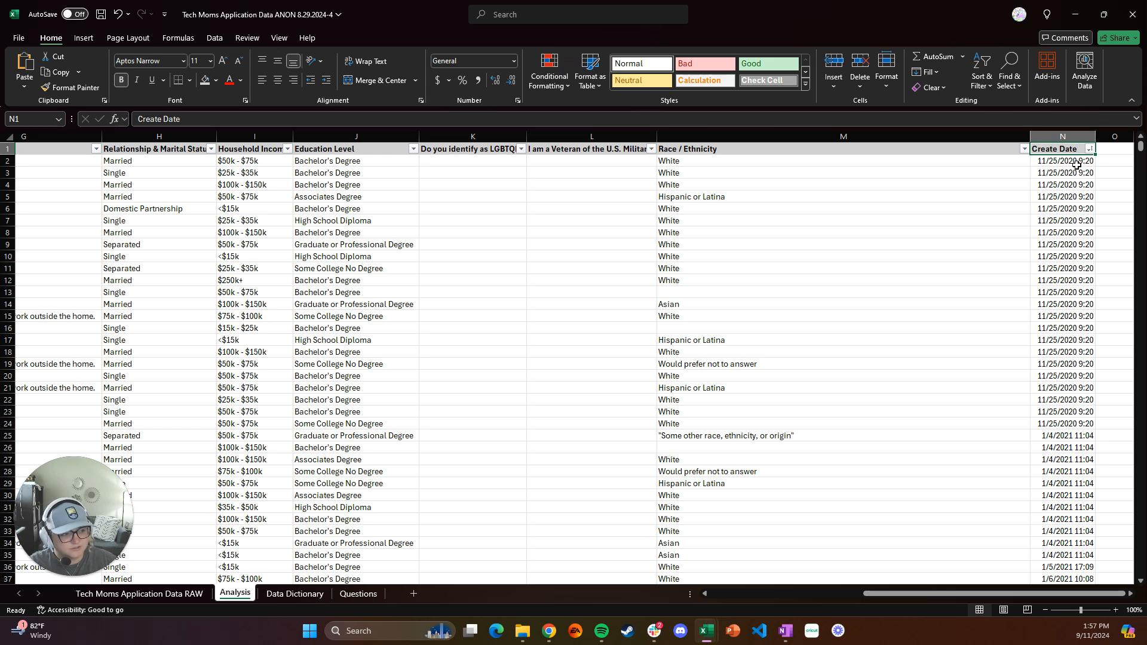
Clear the contents of the rows at the end of the Analysis sheet created after July 31, 2024, rows 1683 to 1733
{"action": "key", "text": "ctrl+Down"}
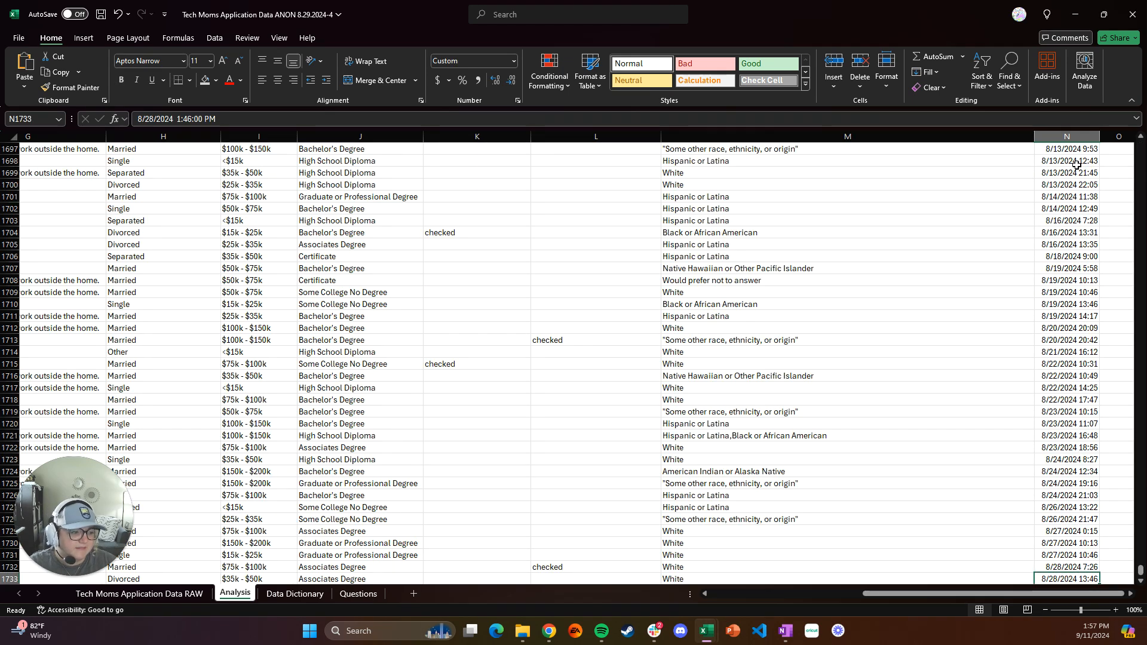
{"action": "scroll", "coordinate": [1040, 467], "scroll_direction": "down", "scroll_amount": 4}
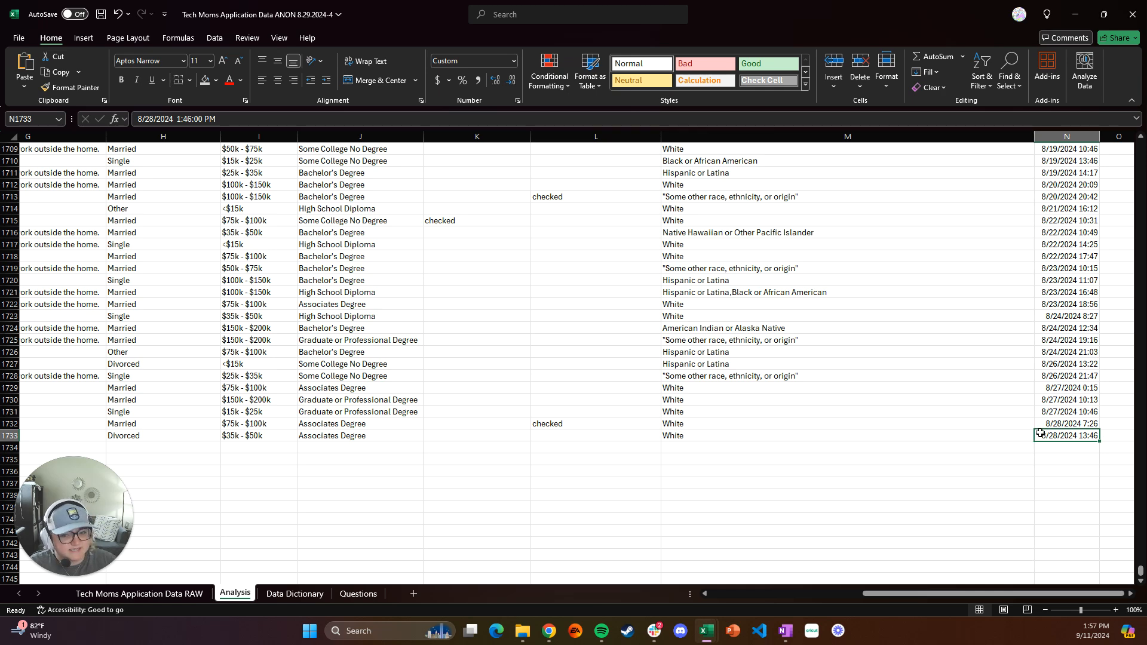
{"action": "scroll", "coordinate": [1040, 433], "scroll_direction": "up", "scroll_amount": 12}
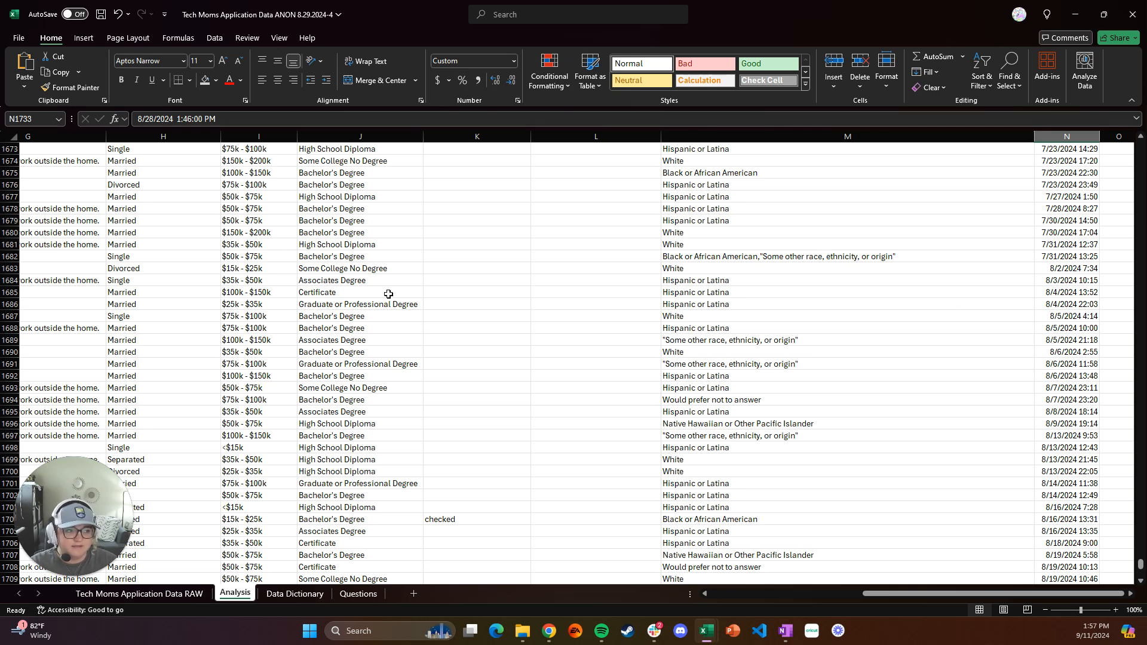
{"action": "left_click", "coordinate": [11, 268]}
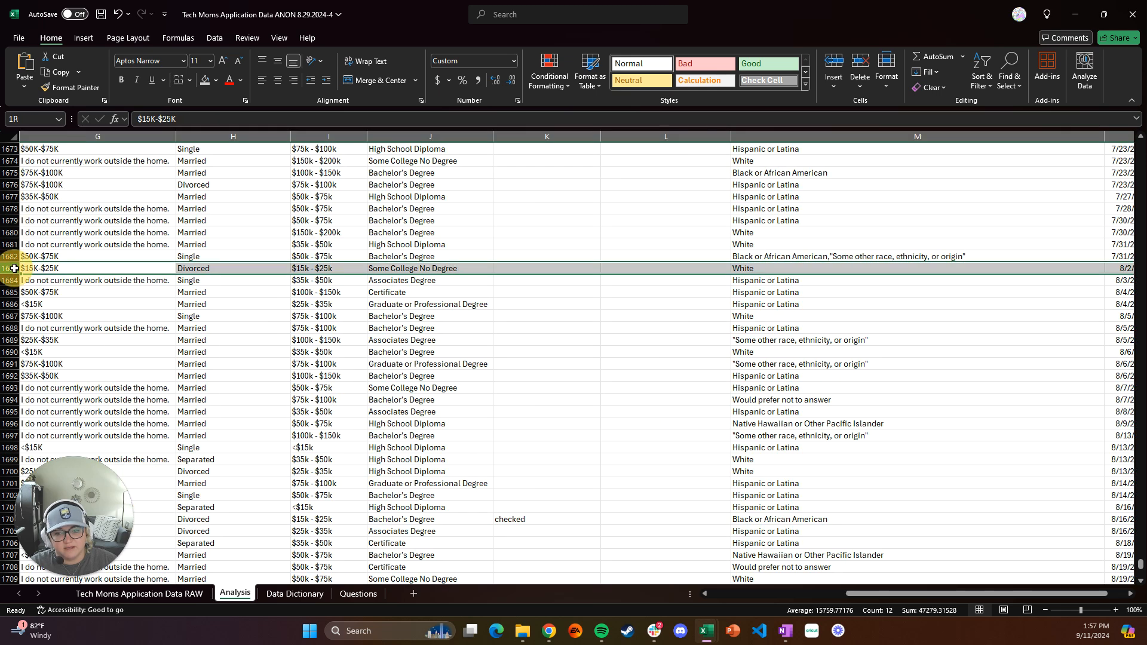
{"action": "left_click_drag", "start_coordinate": [14, 268], "coordinate": [12, 559]}
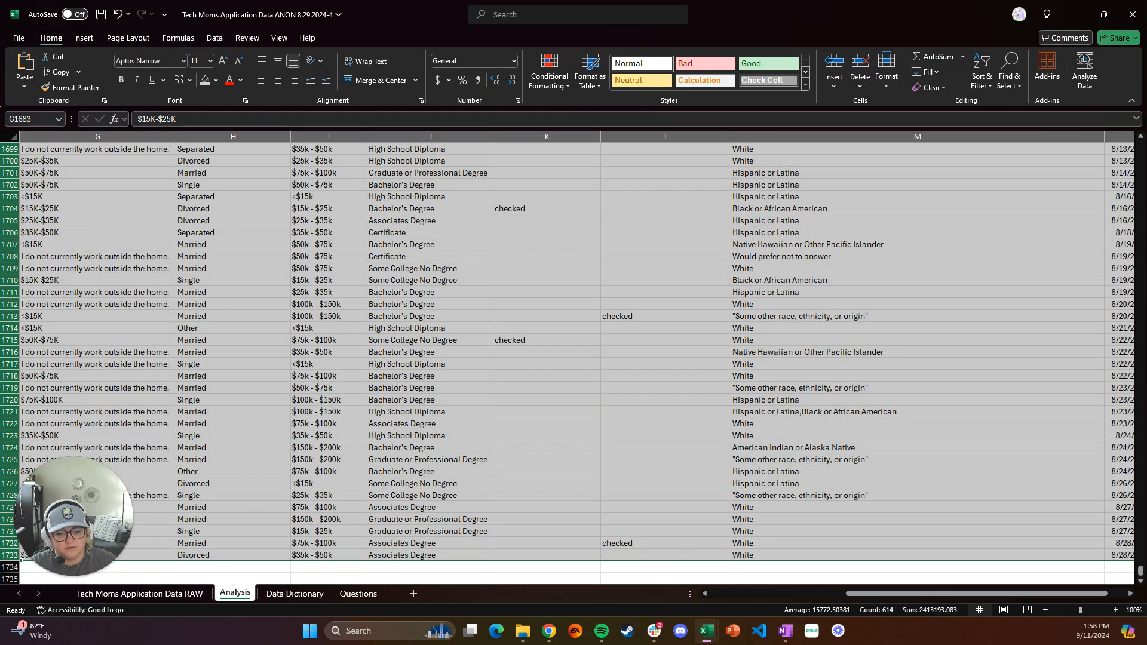
{"action": "right_click", "coordinate": [14, 234]}
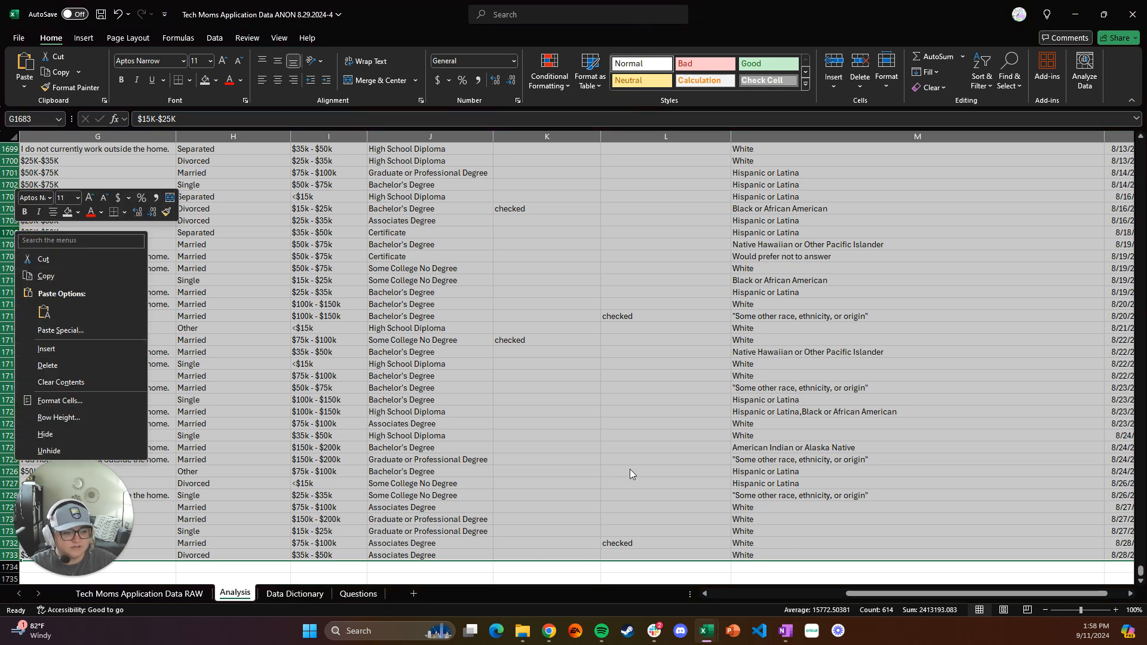
{"action": "left_click", "coordinate": [938, 594]}
{"action": "left_click_drag", "start_coordinate": [937, 594], "coordinate": [974, 599]}
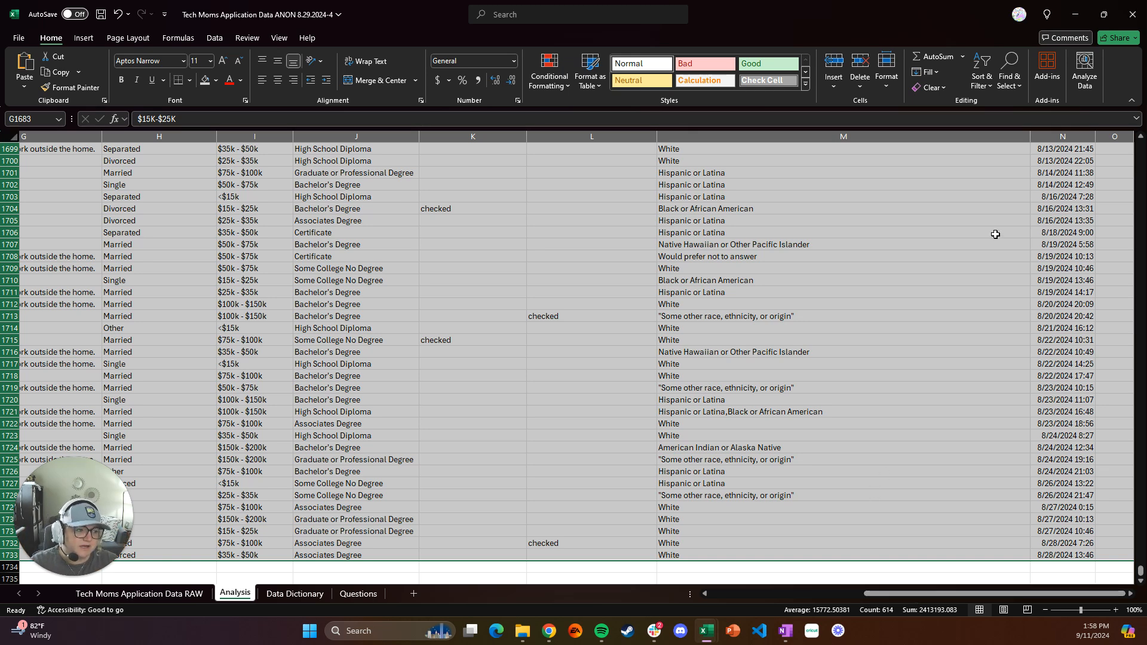
{"action": "scroll", "coordinate": [960, 255], "scroll_direction": "up", "scroll_amount": 6}
{"action": "scroll", "coordinate": [960, 255], "scroll_direction": "down", "scroll_amount": 4}
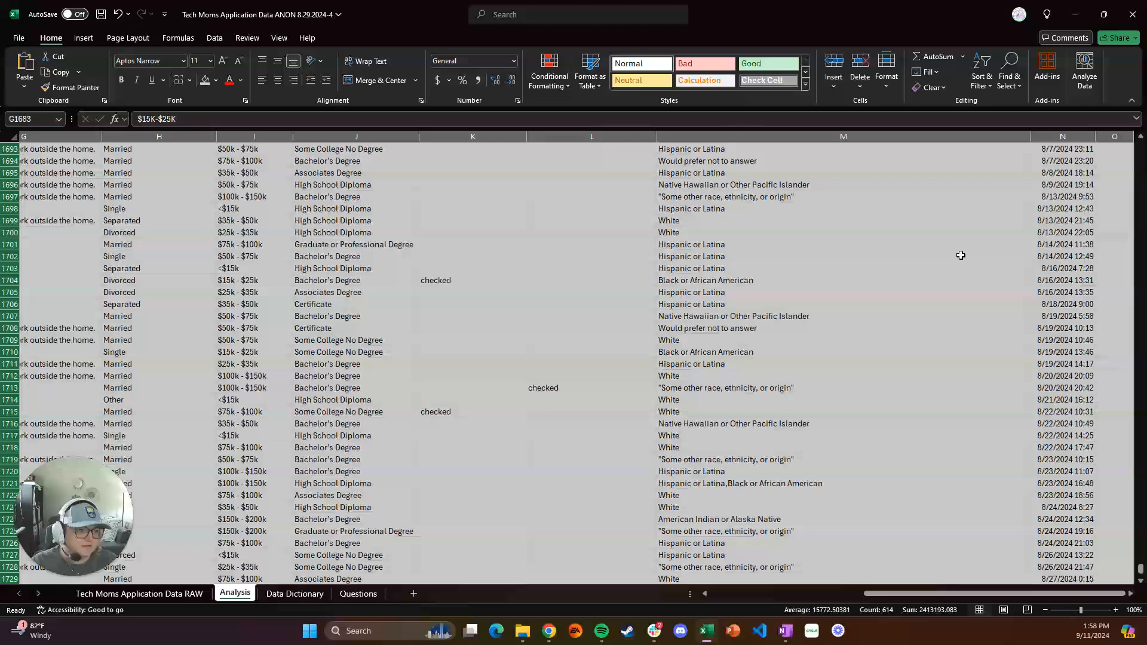
{"action": "right_click", "coordinate": [961, 257]}
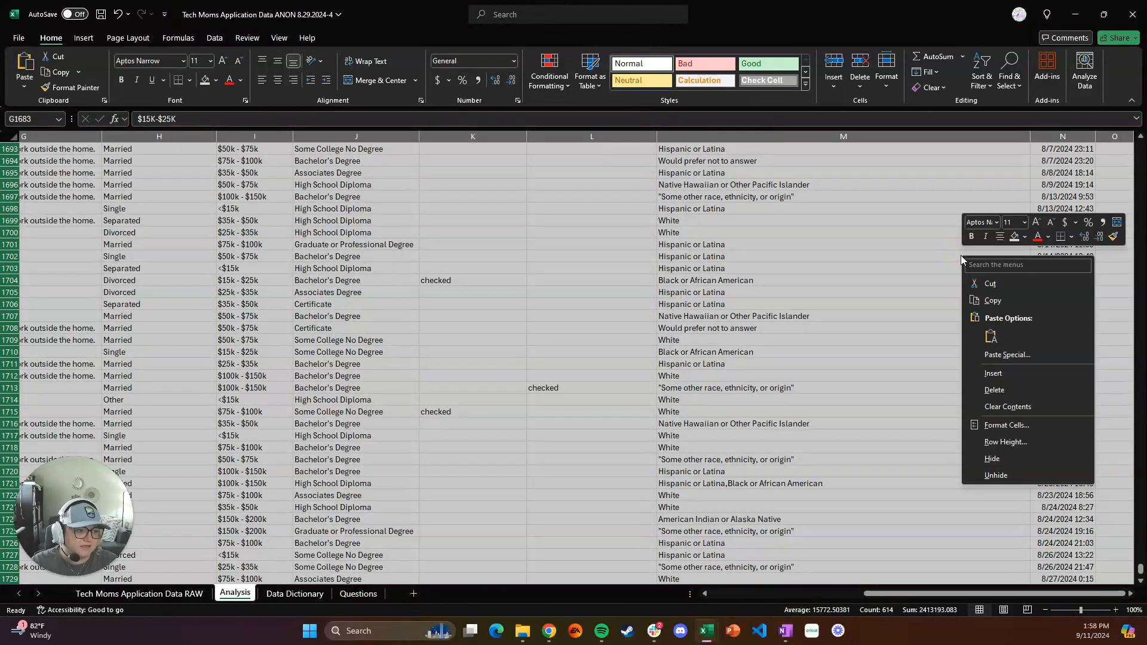
{"action": "left_click", "coordinate": [1012, 405]}
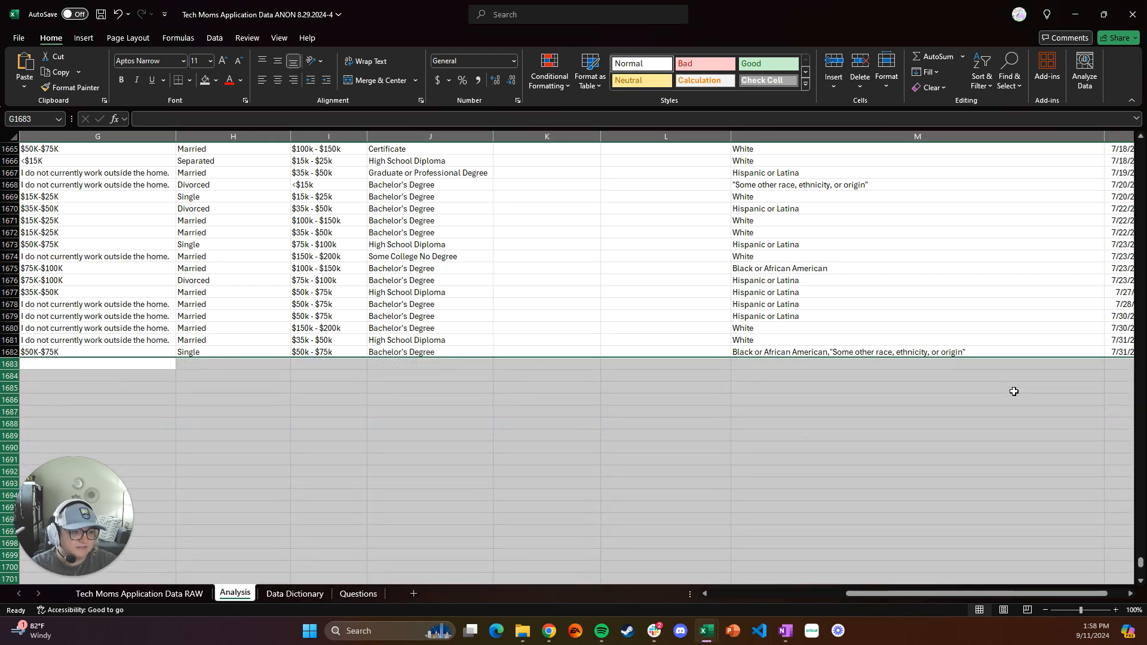
{"action": "scroll", "coordinate": [1003, 388], "scroll_direction": "right", "scroll_amount": 5}
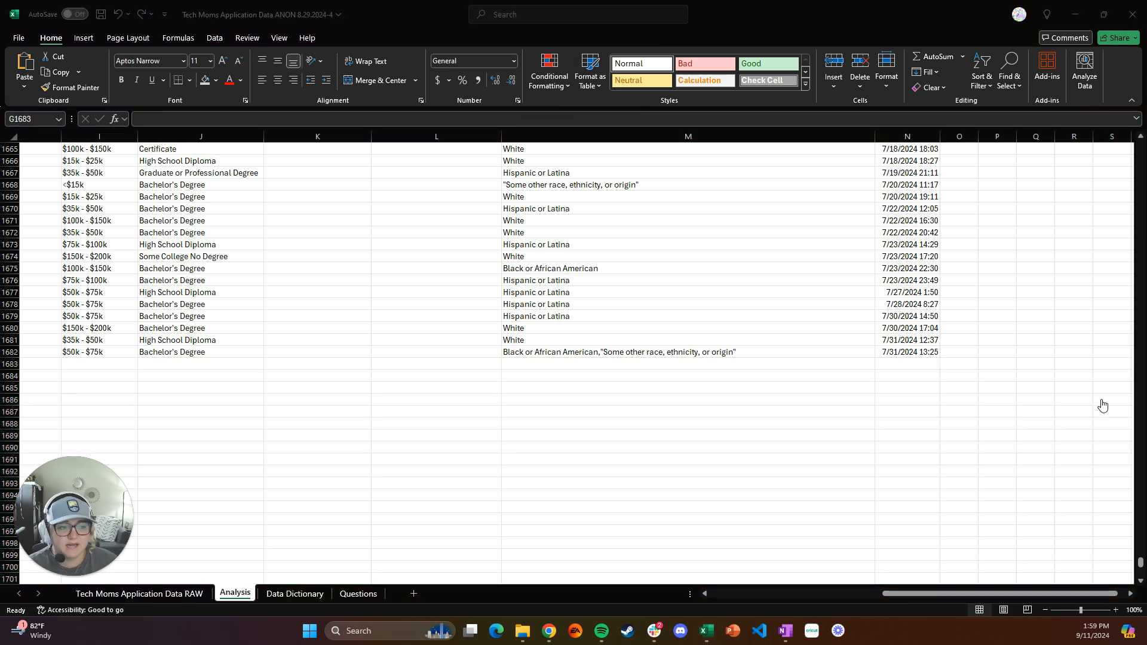
{"action": "left_click", "coordinate": [966, 593]}
{"action": "left_click_drag", "start_coordinate": [896, 596], "coordinate": [703, 596]}
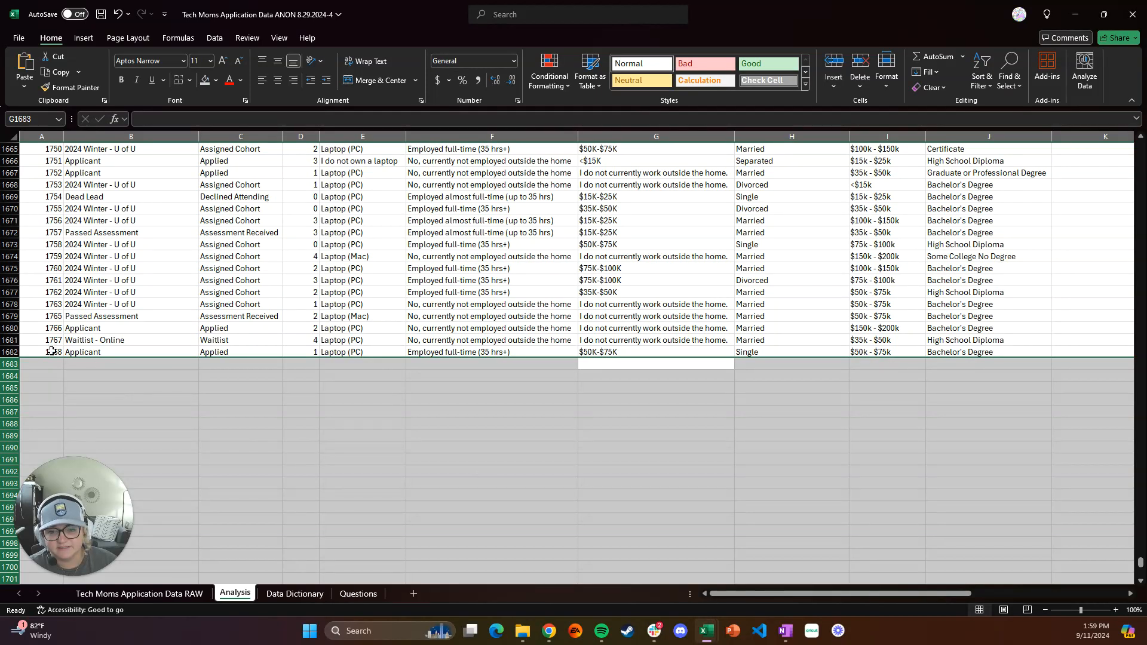
Remove duplicate rows from the whole Analysis sheet, comparing all columns and treating the first row as headers
{"action": "left_click", "coordinate": [51, 329]}
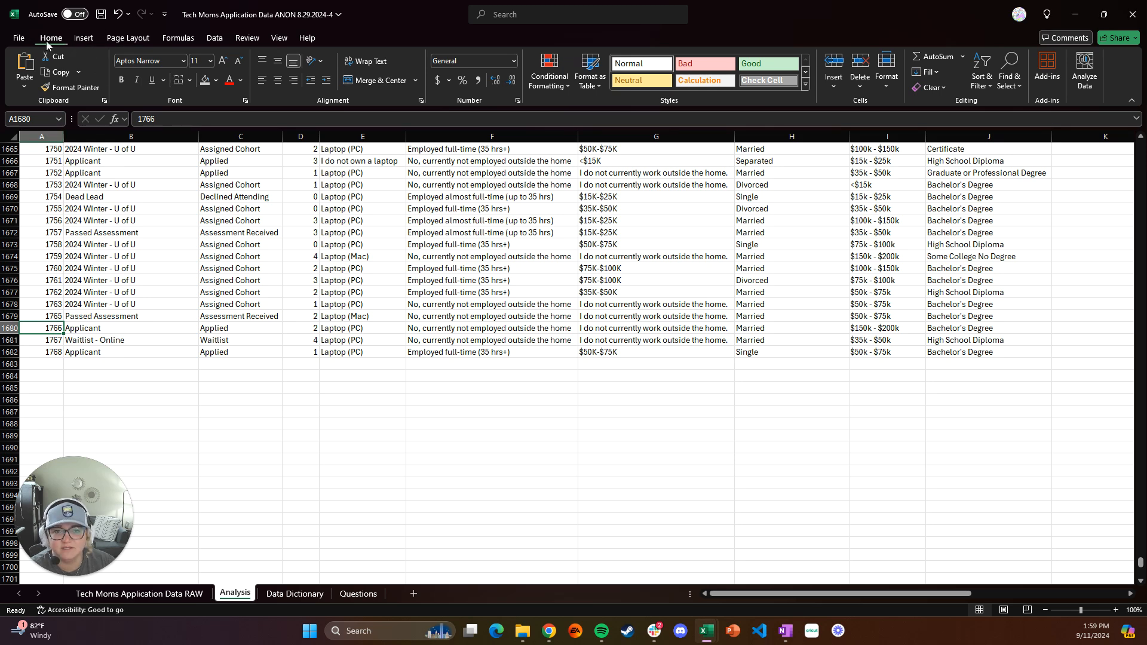
{"action": "left_click", "coordinate": [218, 40]}
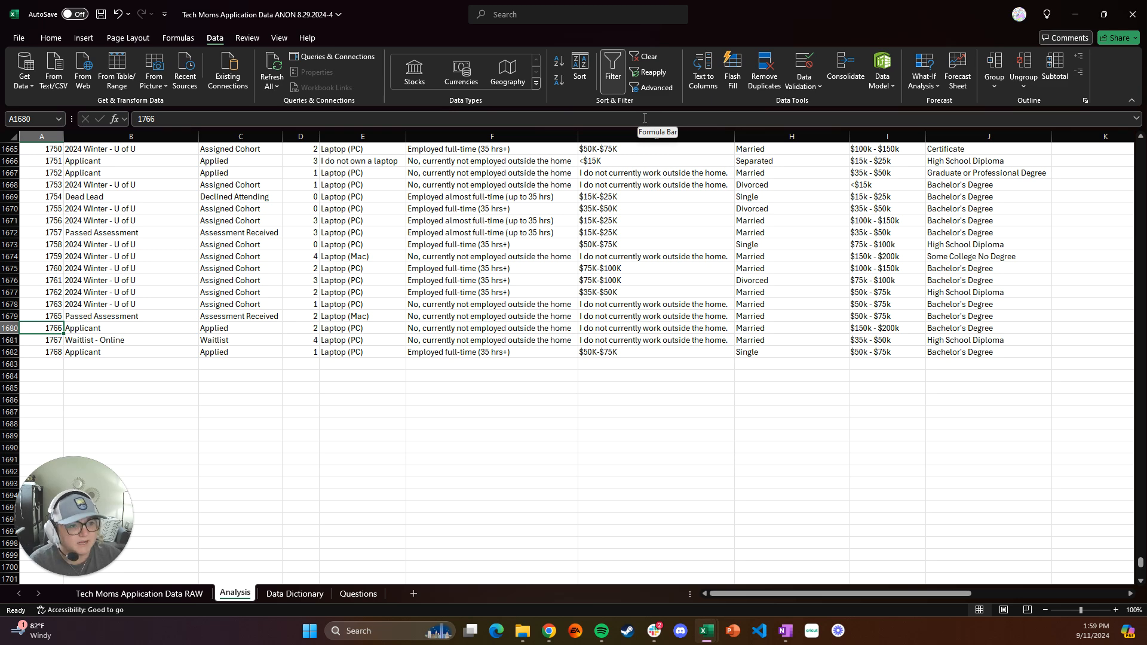
{"action": "left_click", "coordinate": [768, 74]}
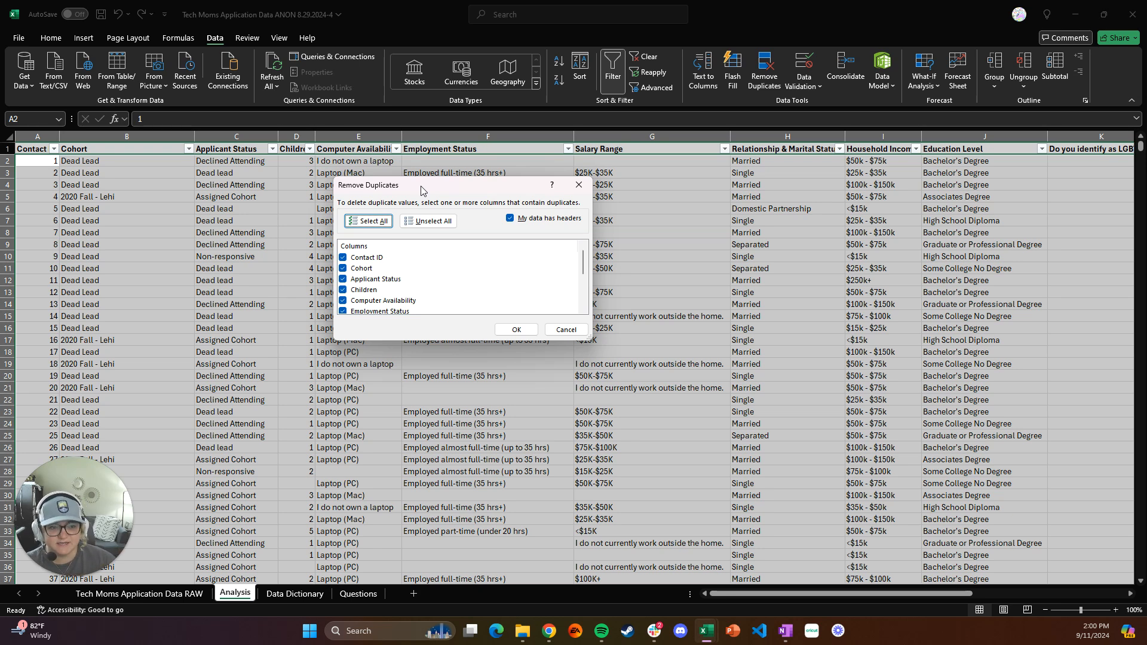
{"action": "left_click", "coordinate": [581, 331]}
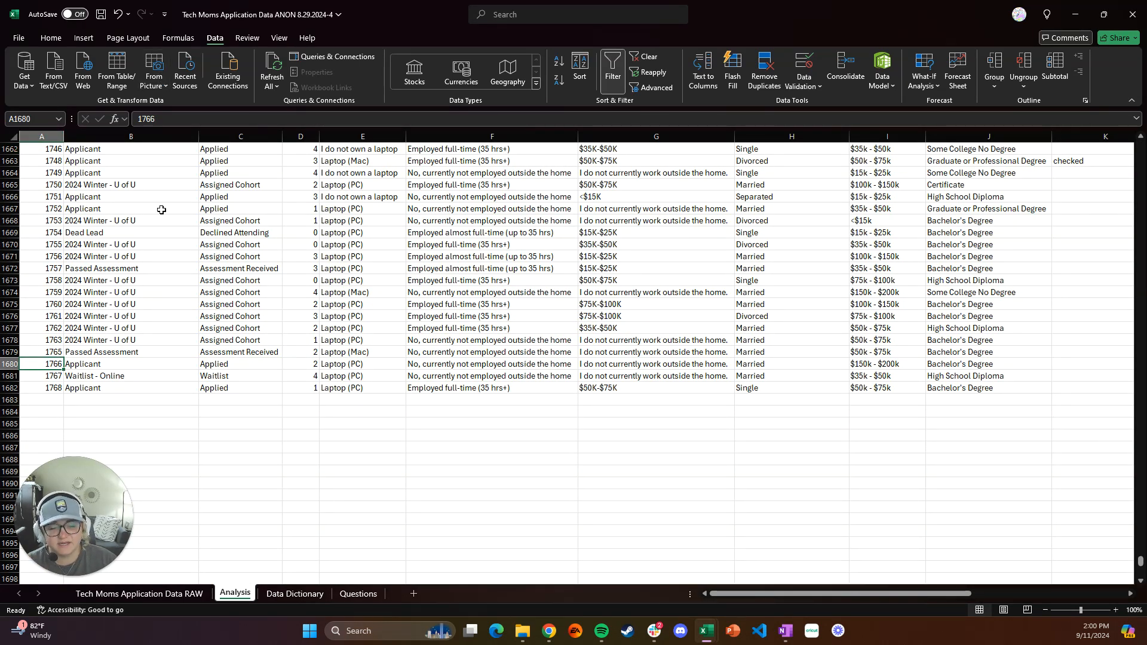
{"action": "left_click", "coordinate": [13, 136]}
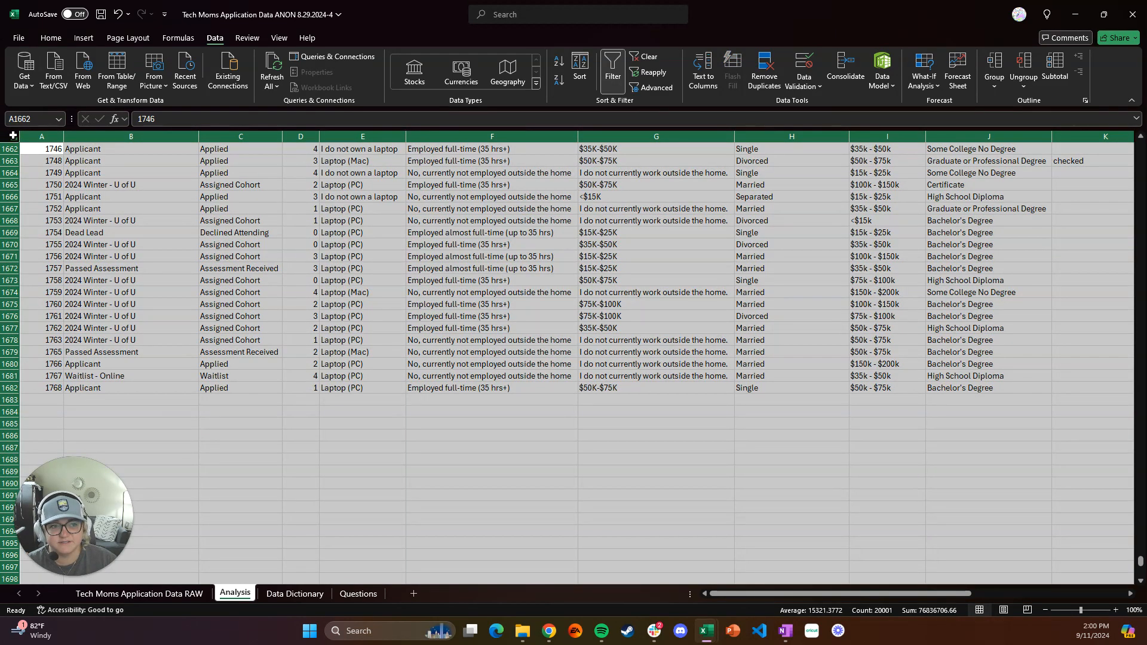
{"action": "left_click", "coordinate": [769, 74]}
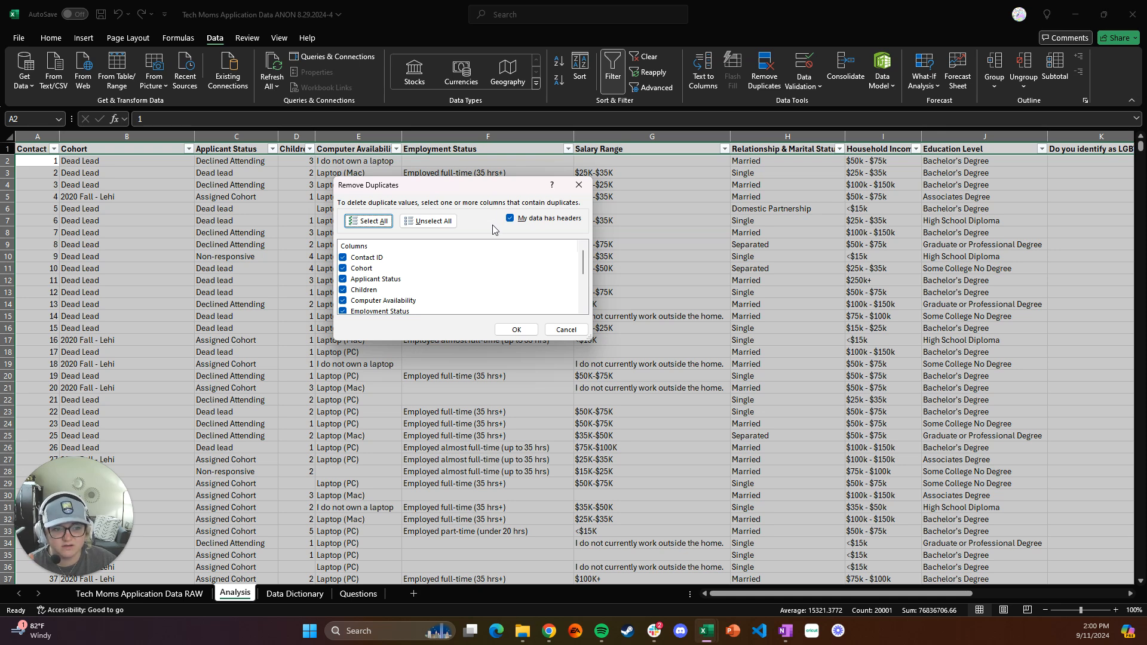
{"action": "scroll", "coordinate": [403, 259], "scroll_direction": "down", "scroll_amount": 3}
{"action": "scroll", "coordinate": [403, 259], "scroll_direction": "down", "scroll_amount": 1}
{"action": "scroll", "coordinate": [387, 289], "scroll_direction": "up", "scroll_amount": 5}
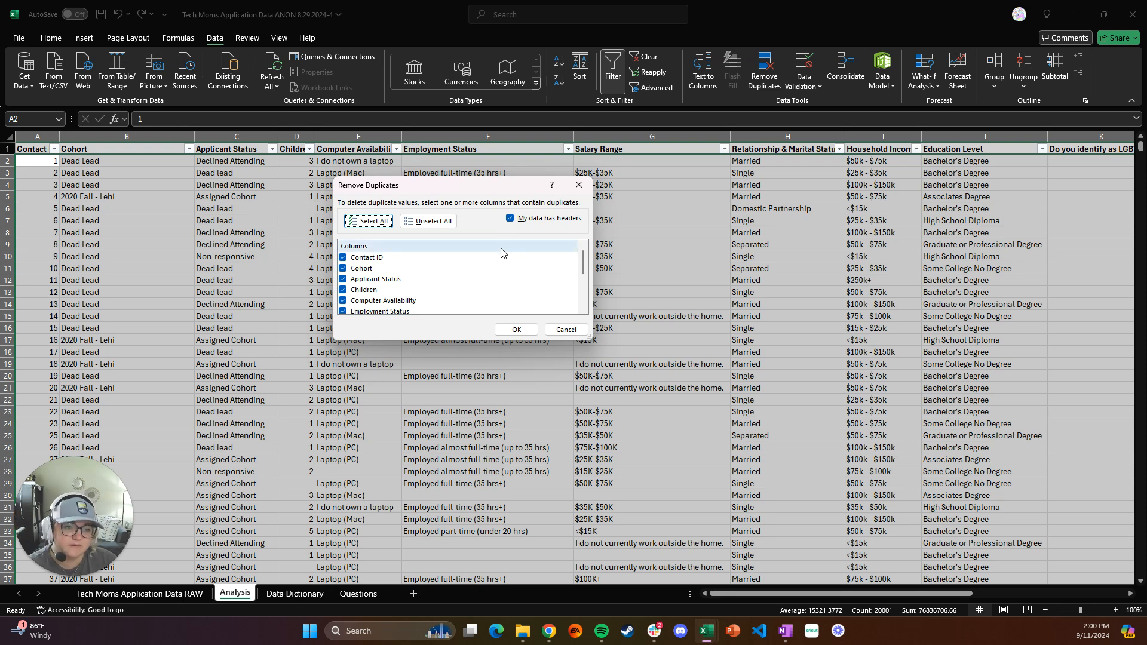
{"action": "left_click", "coordinate": [515, 330]}
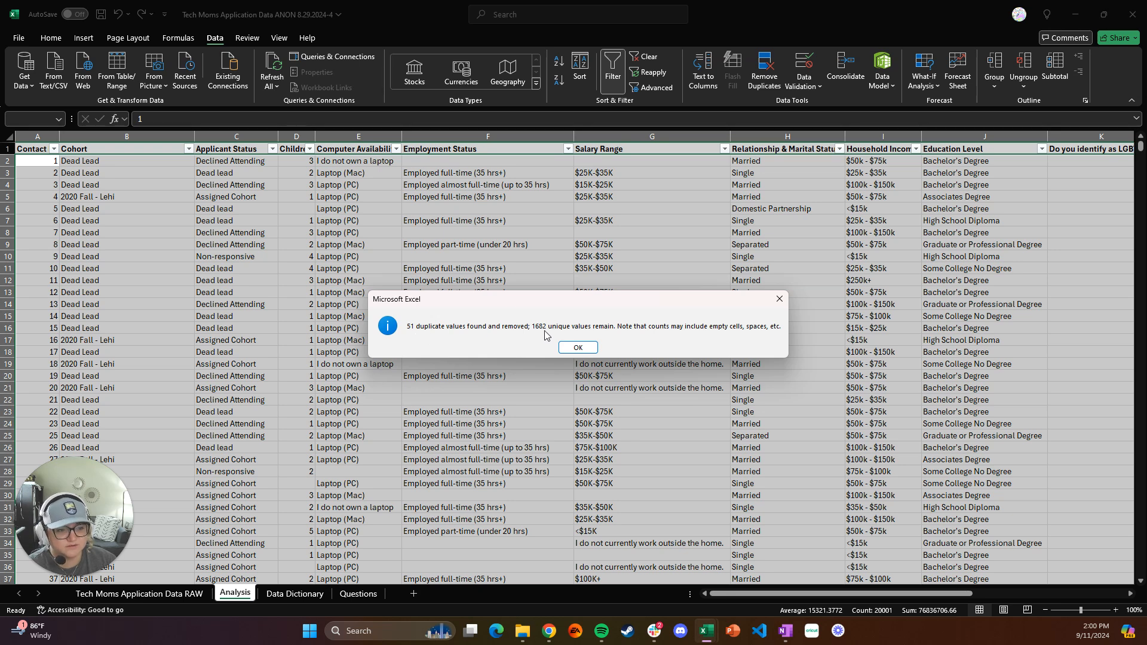
{"action": "left_click", "coordinate": [577, 348]}
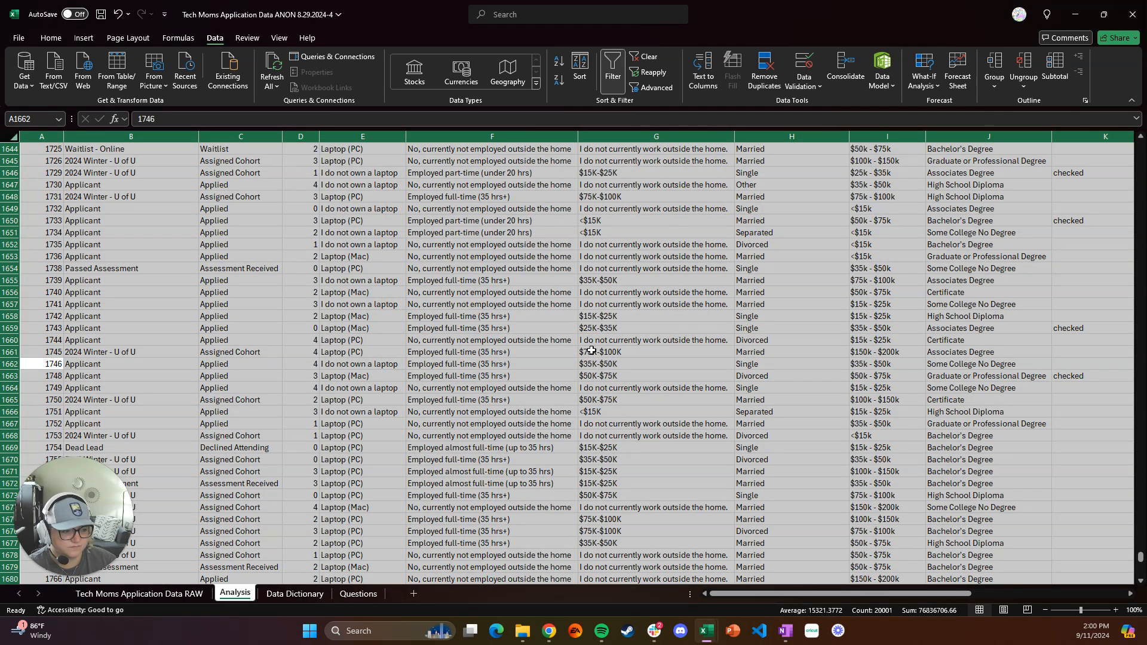
{"action": "left_click", "coordinate": [592, 351]}
{"action": "scroll", "coordinate": [591, 351], "scroll_direction": "down", "scroll_amount": 5}
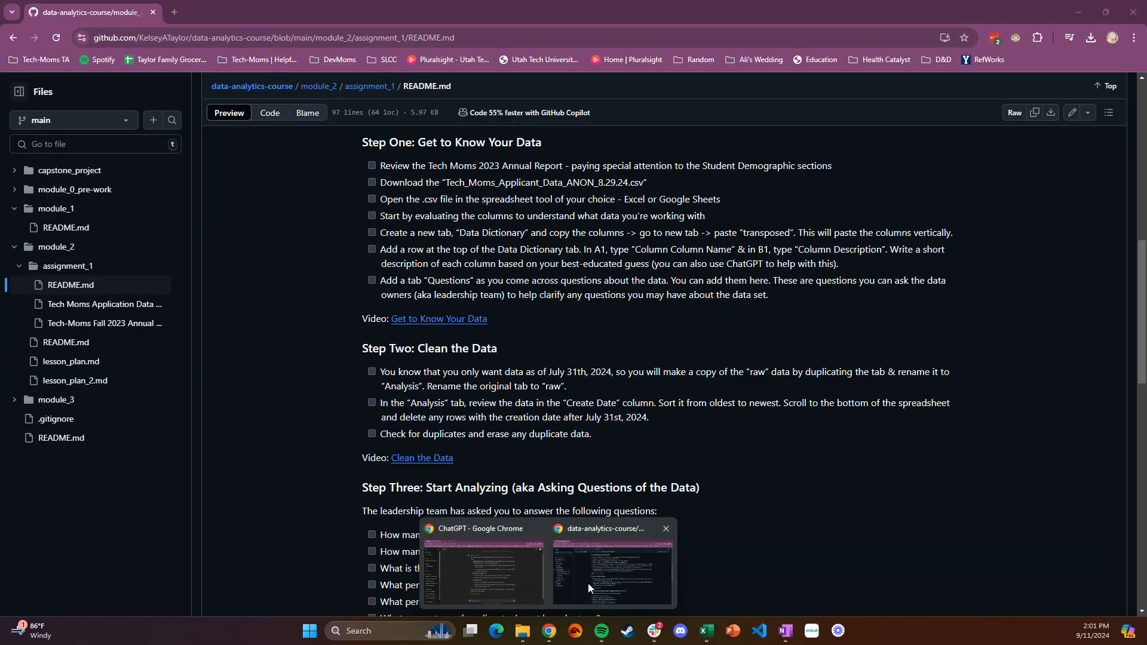
Switch to the assignment README in Chrome and check the Clean the Data instructions and the analysis questions in Step Three
{"action": "left_click", "coordinate": [587, 583]}
{"action": "scroll", "coordinate": [442, 417], "scroll_direction": "down", "scroll_amount": 1}
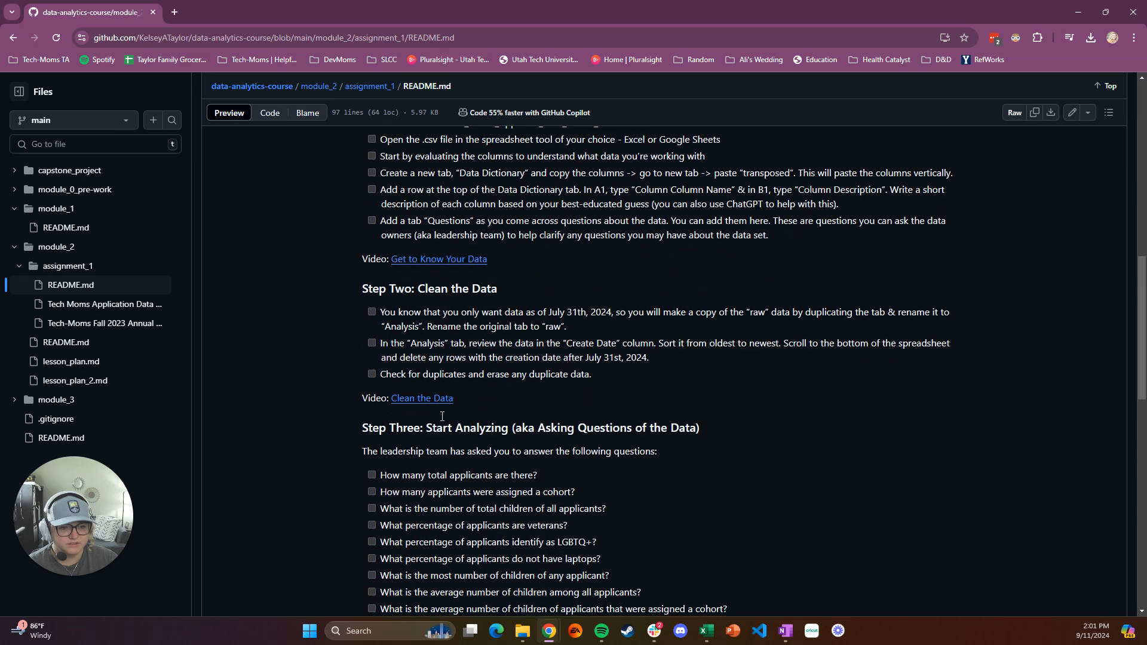